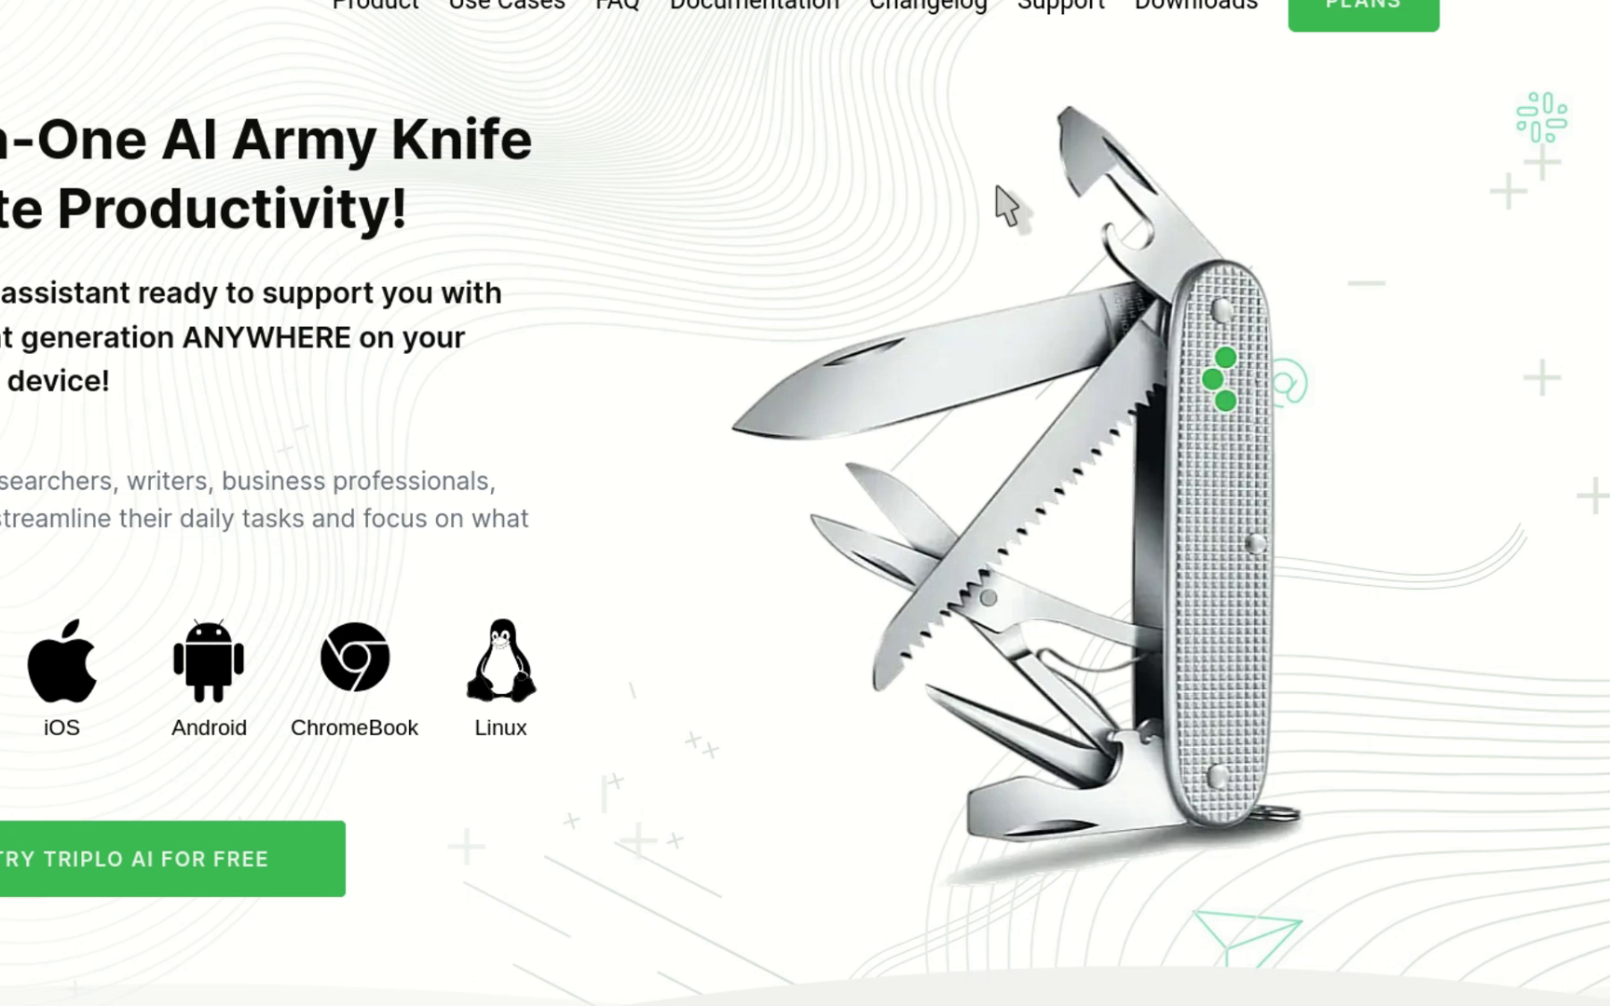
Step: Summon the Triplo prompt bar and start a new mind from the Training section
{"action": "key", "text": "ctrl+space"}
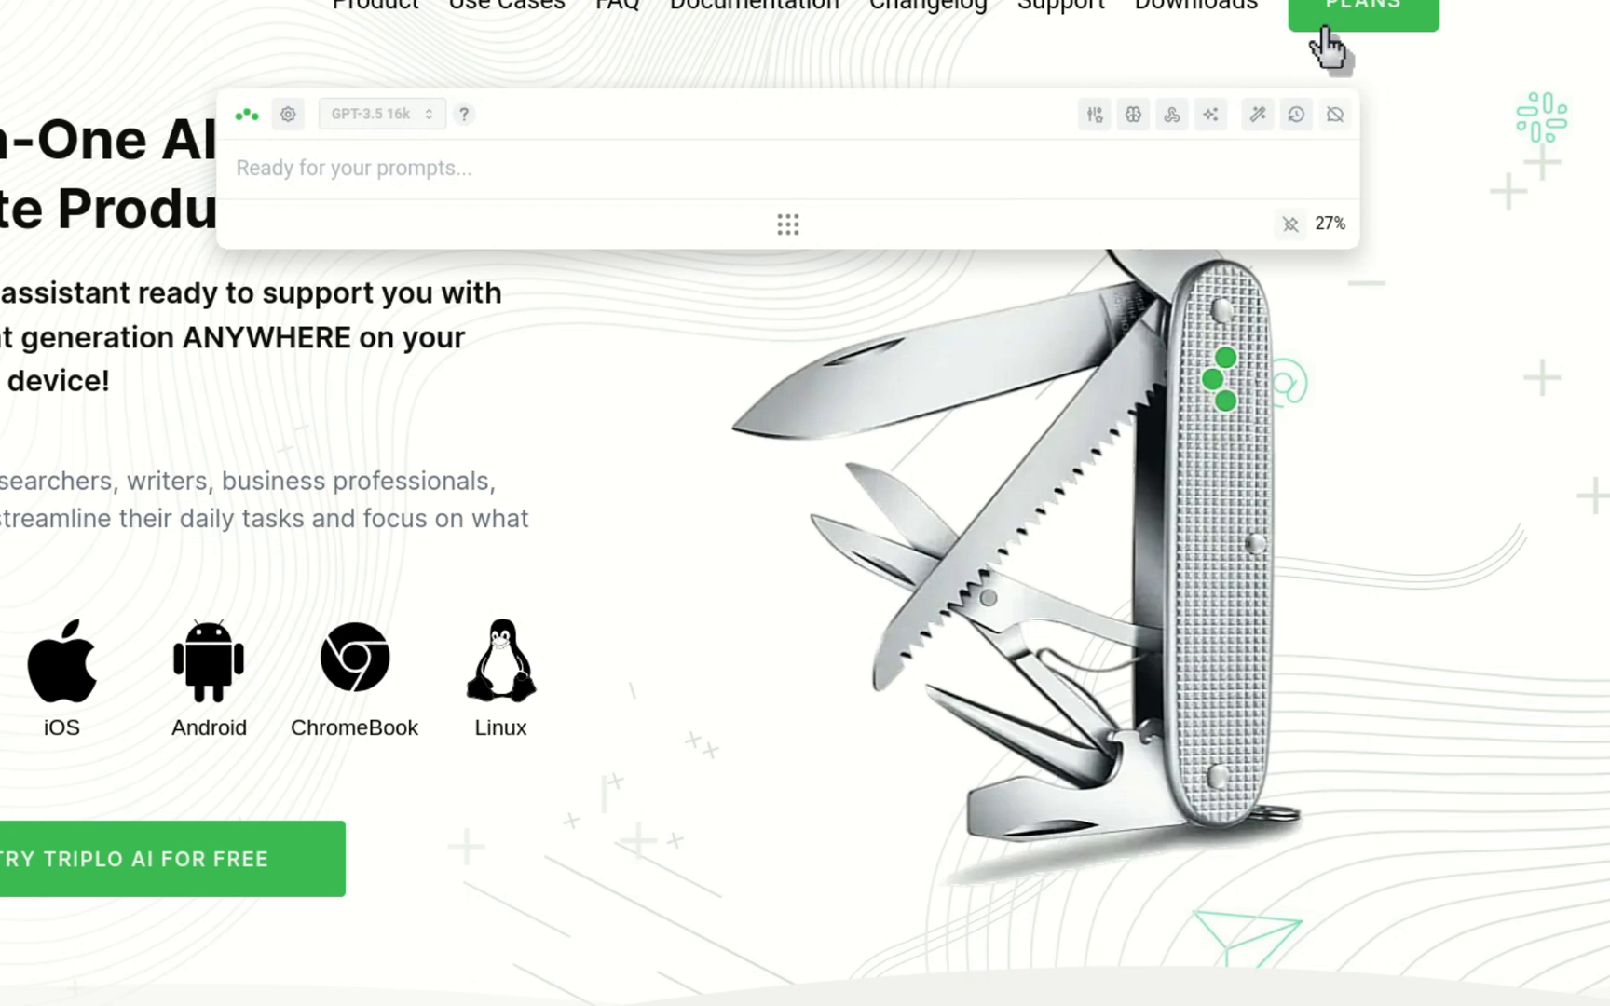
{"action": "left_click", "coordinate": [1131, 114]}
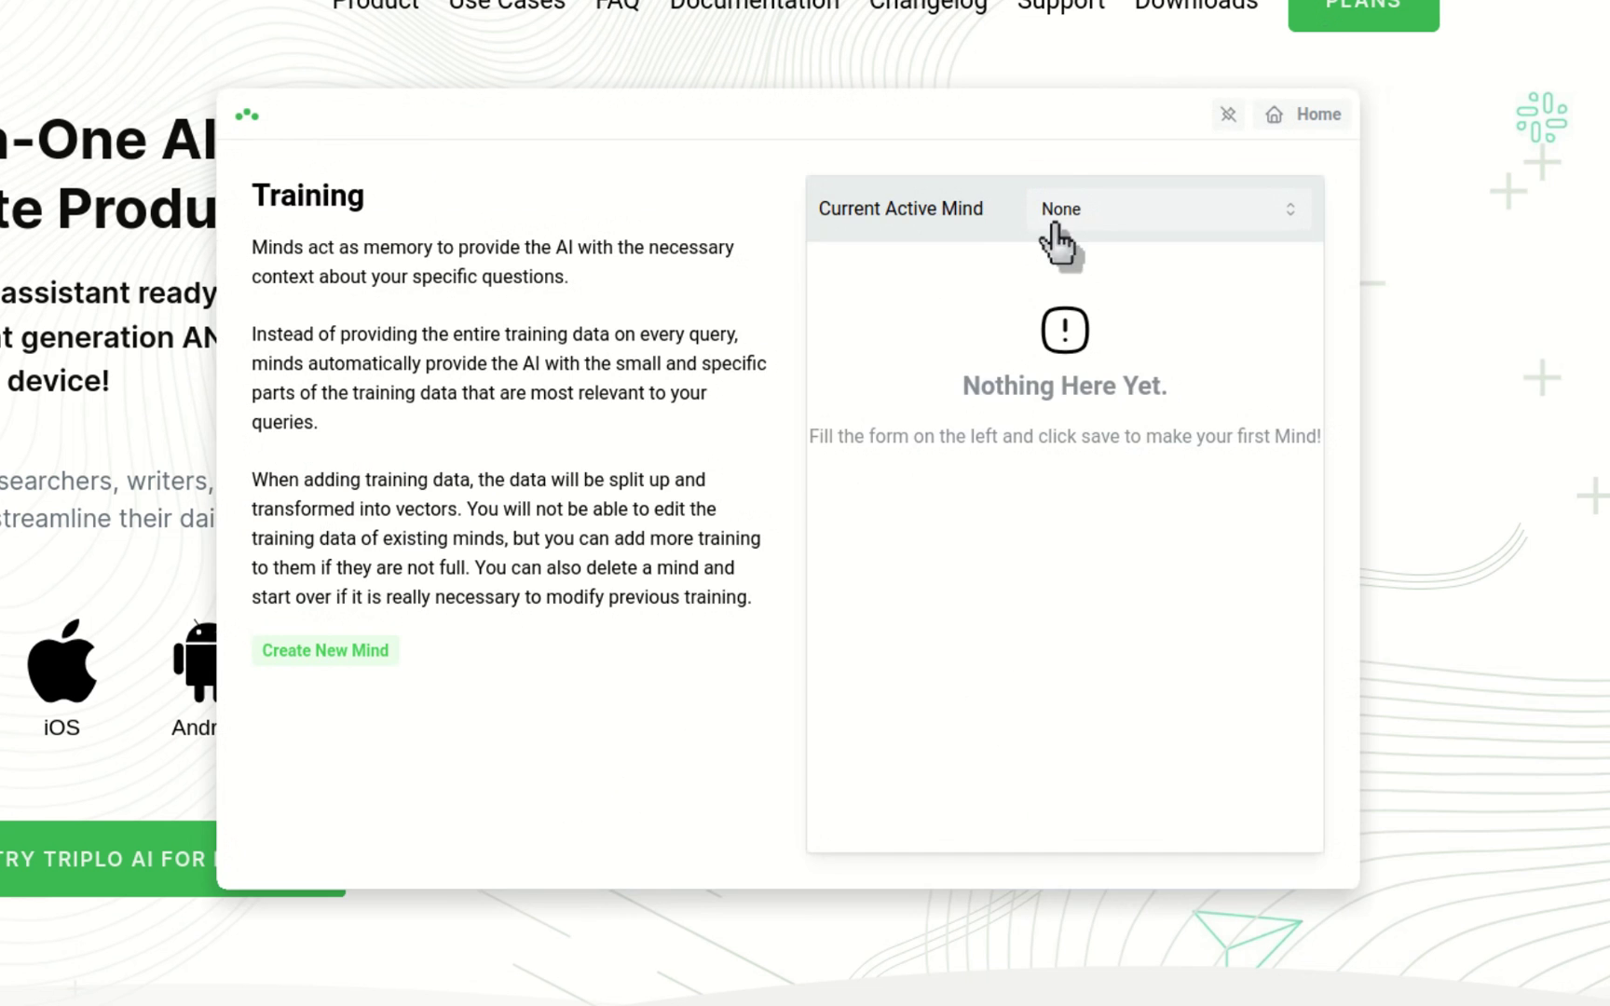
{"action": "left_click", "coordinate": [347, 650]}
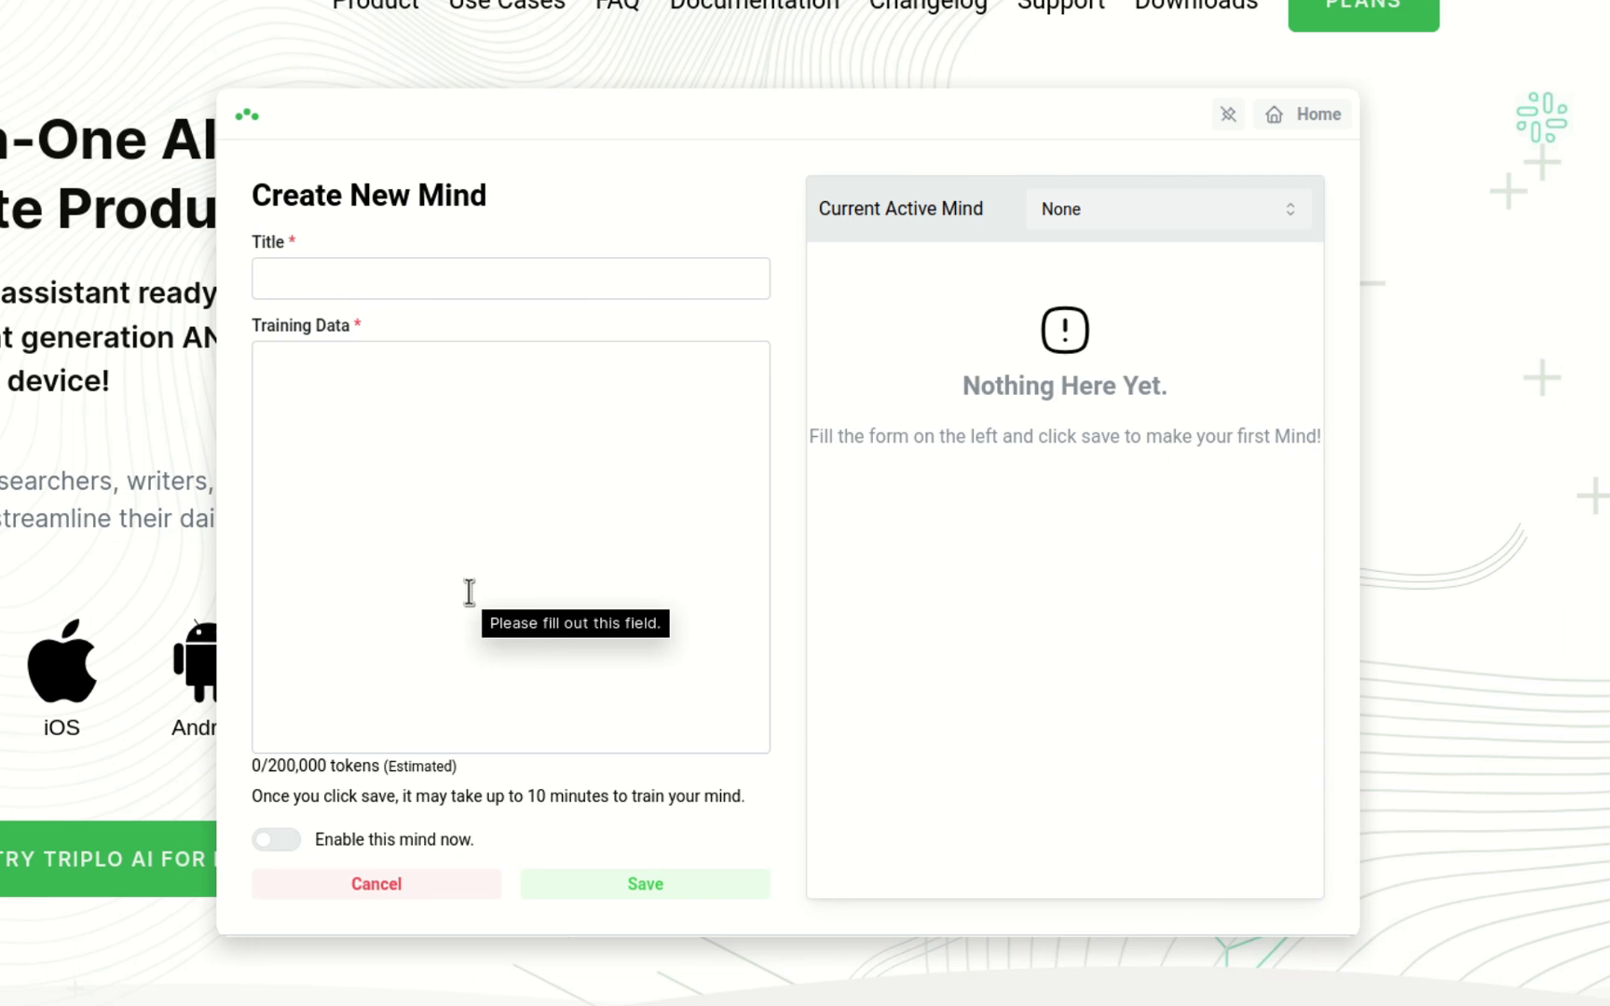
Step: Copy the Triplo website's full page text into the new mind's Training Data box
{"action": "key", "text": "Escape"}
{"action": "key", "text": "ctrl+a"}
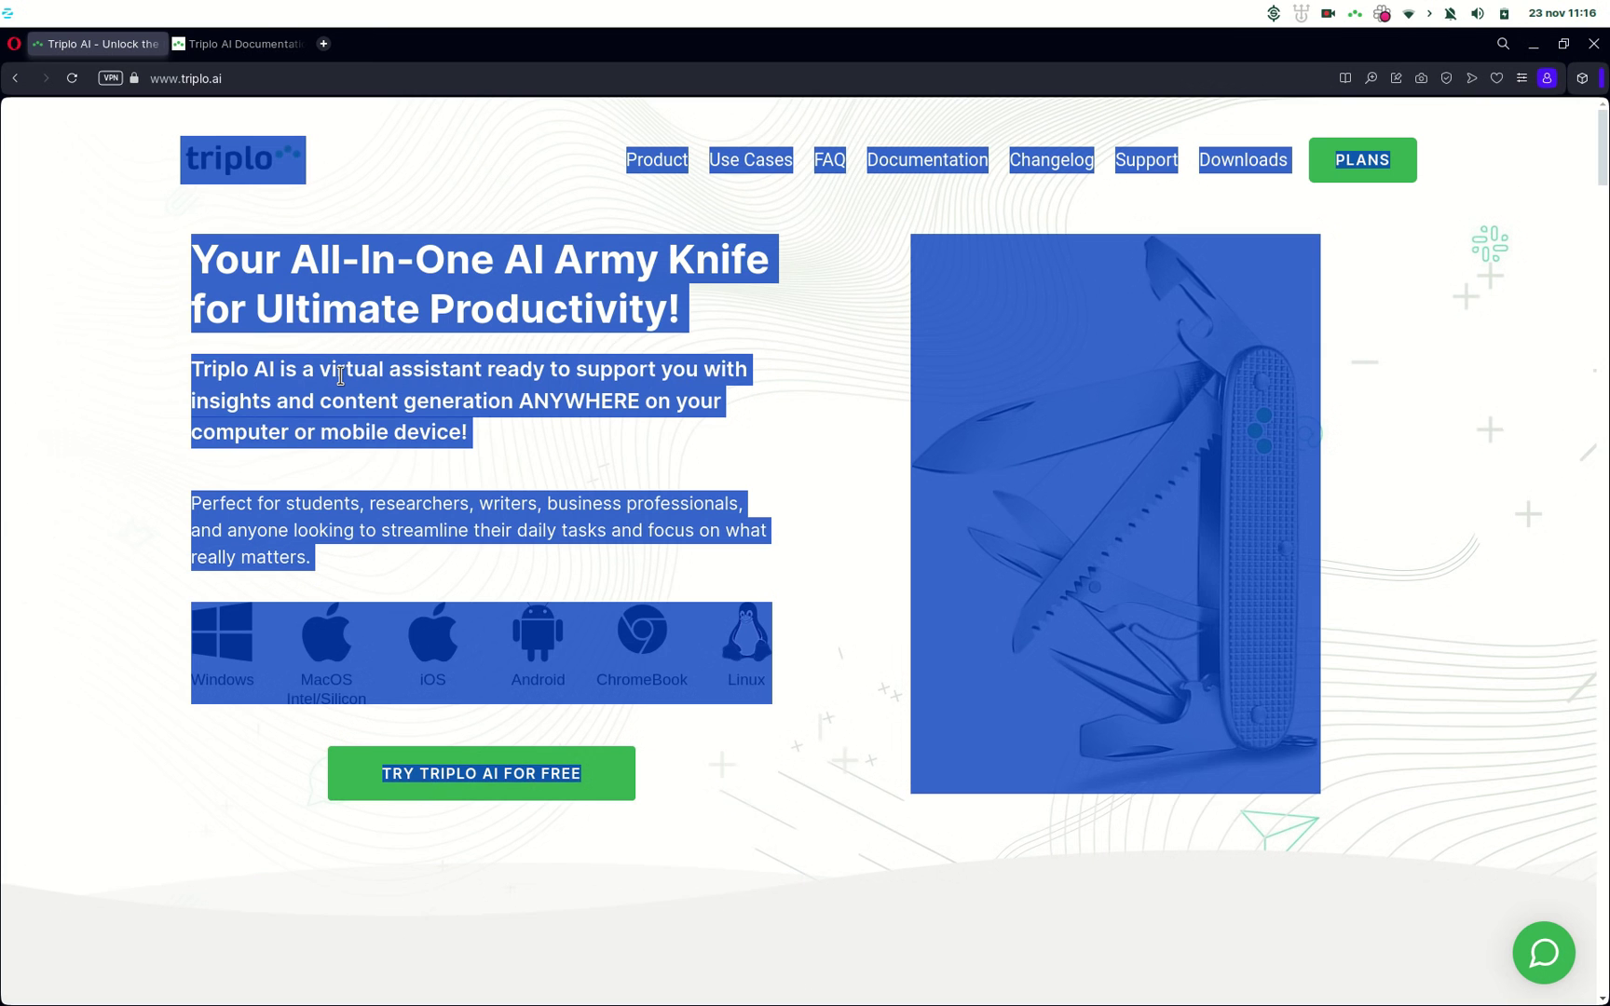
{"action": "key", "text": "alt+Tab"}
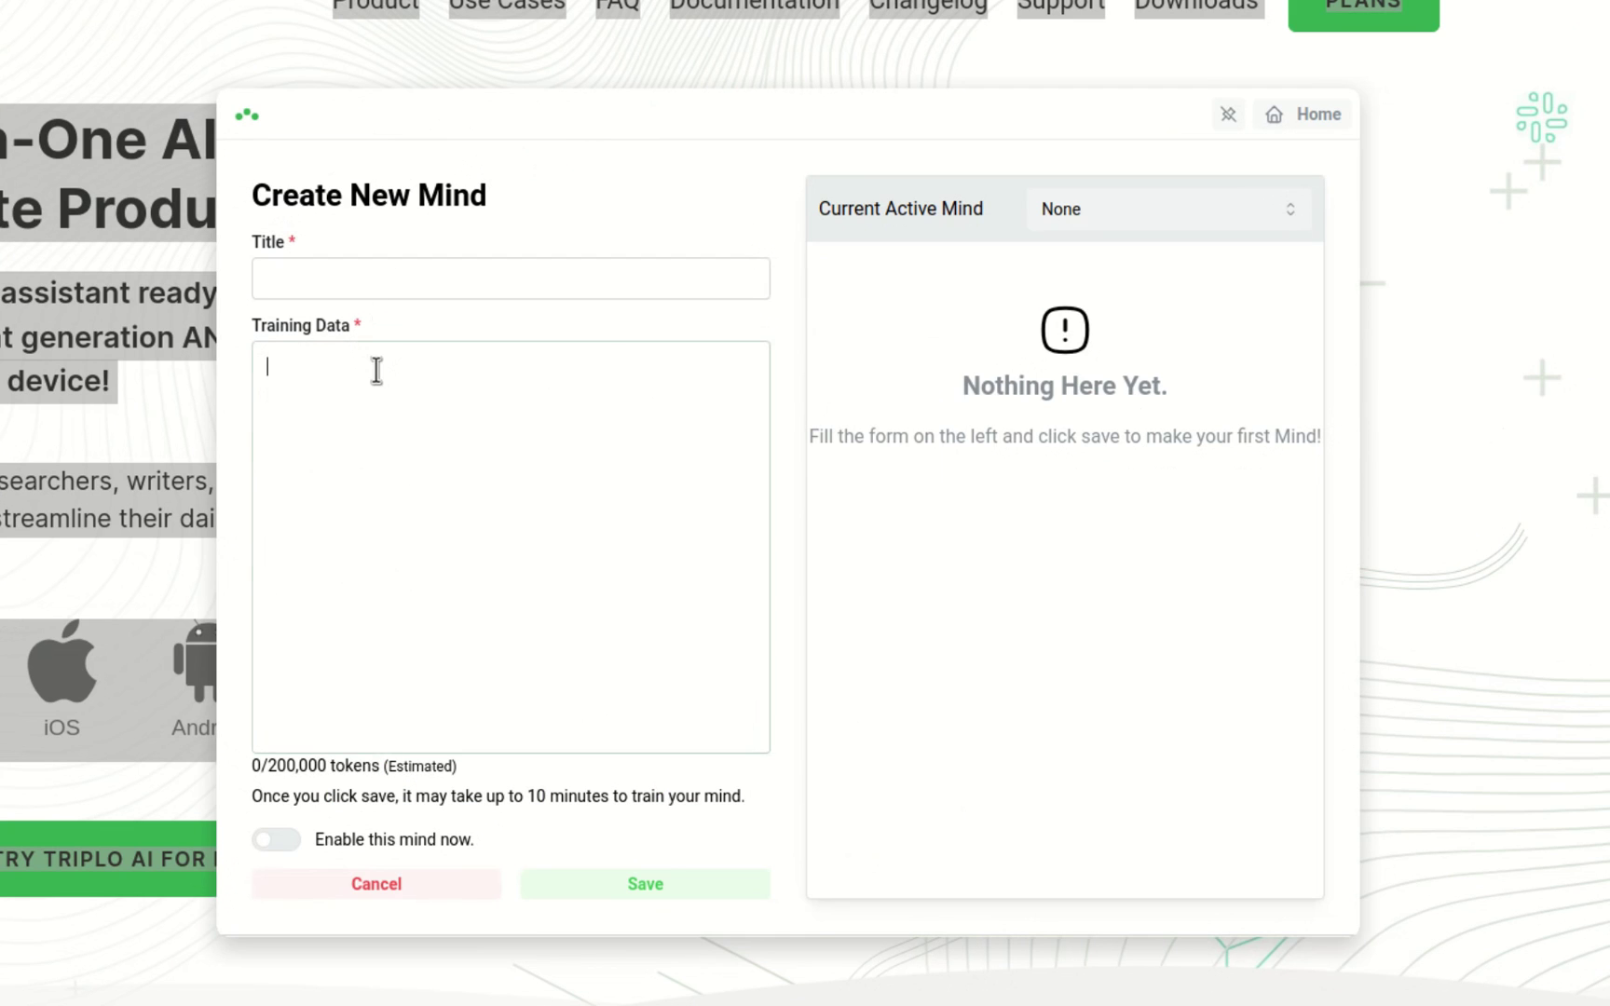
{"action": "left_click", "coordinate": [657, 425]}
{"action": "key", "text": "ctrl+v"}
Step: Title the mind 'triploai' and save it
{"action": "left_click", "coordinate": [313, 270]}
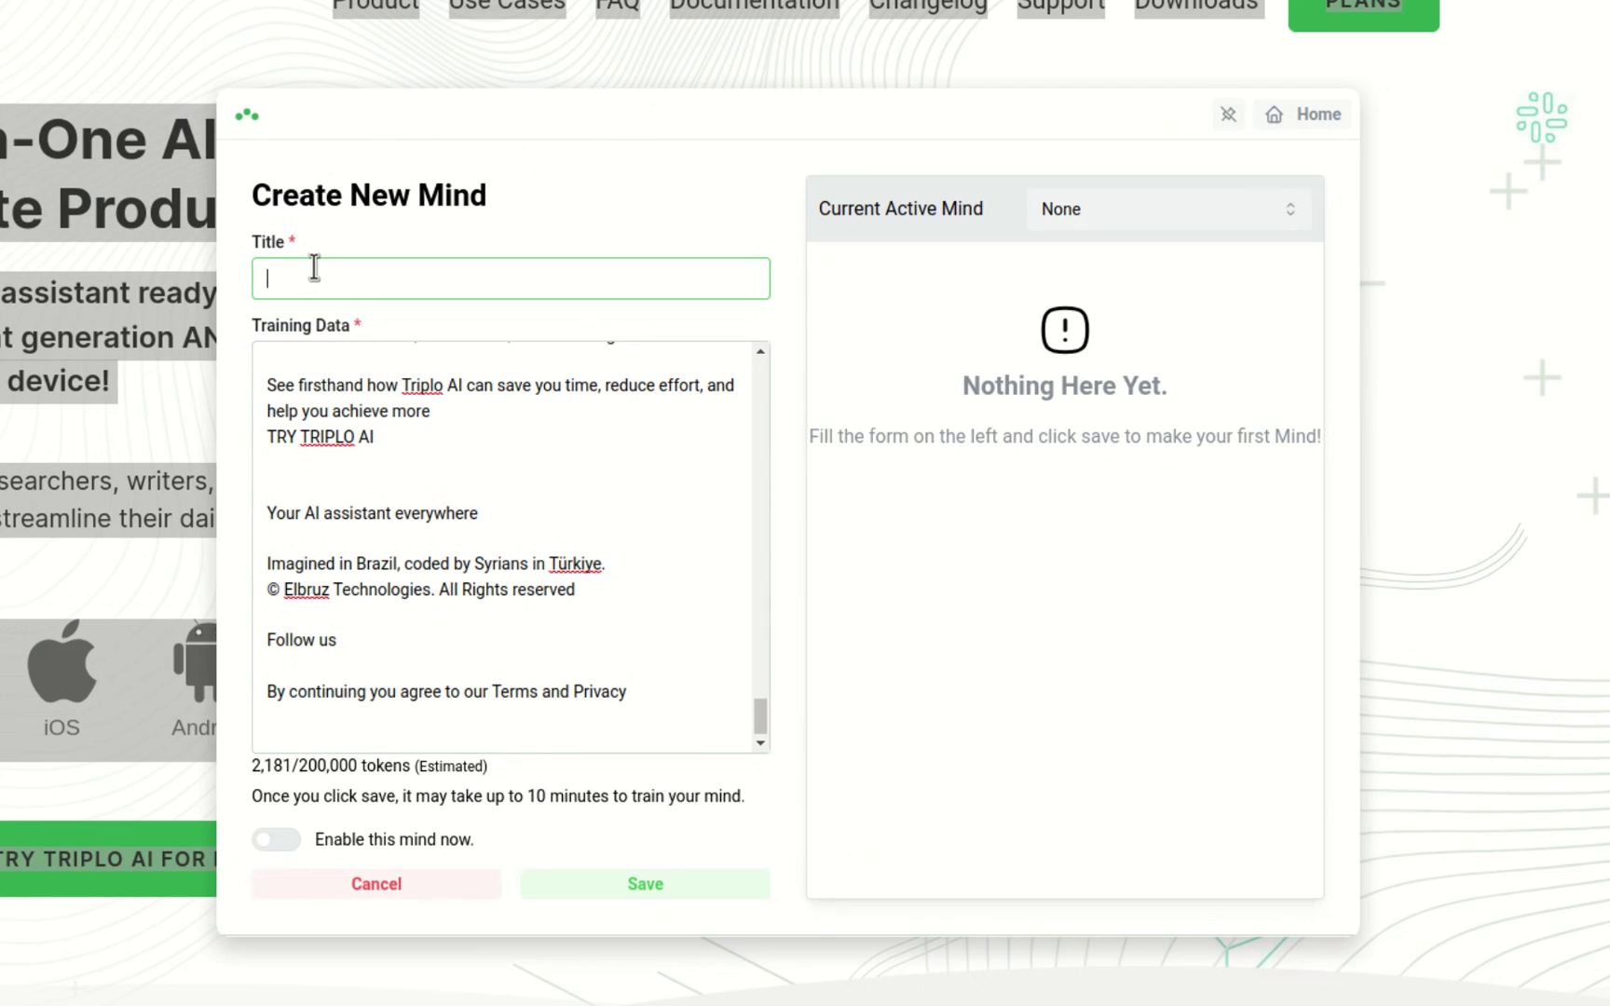
{"action": "type", "text": "triploai"}
{"action": "left_click", "coordinate": [247, 772]}
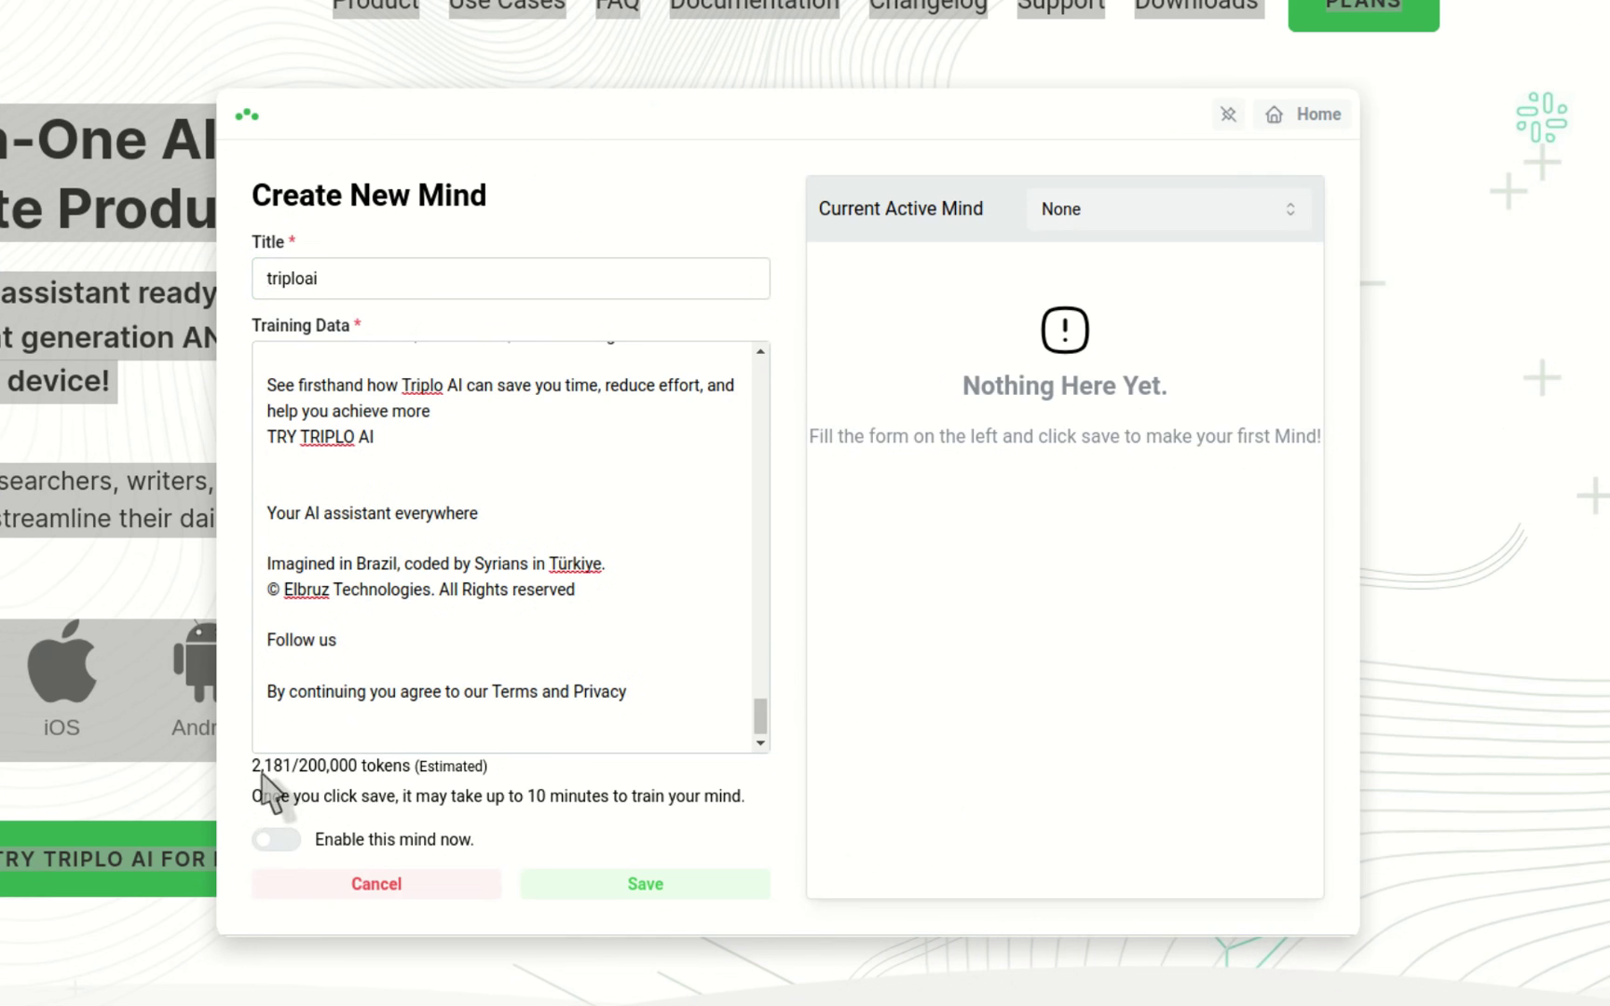
{"action": "left_click", "coordinate": [631, 882]}
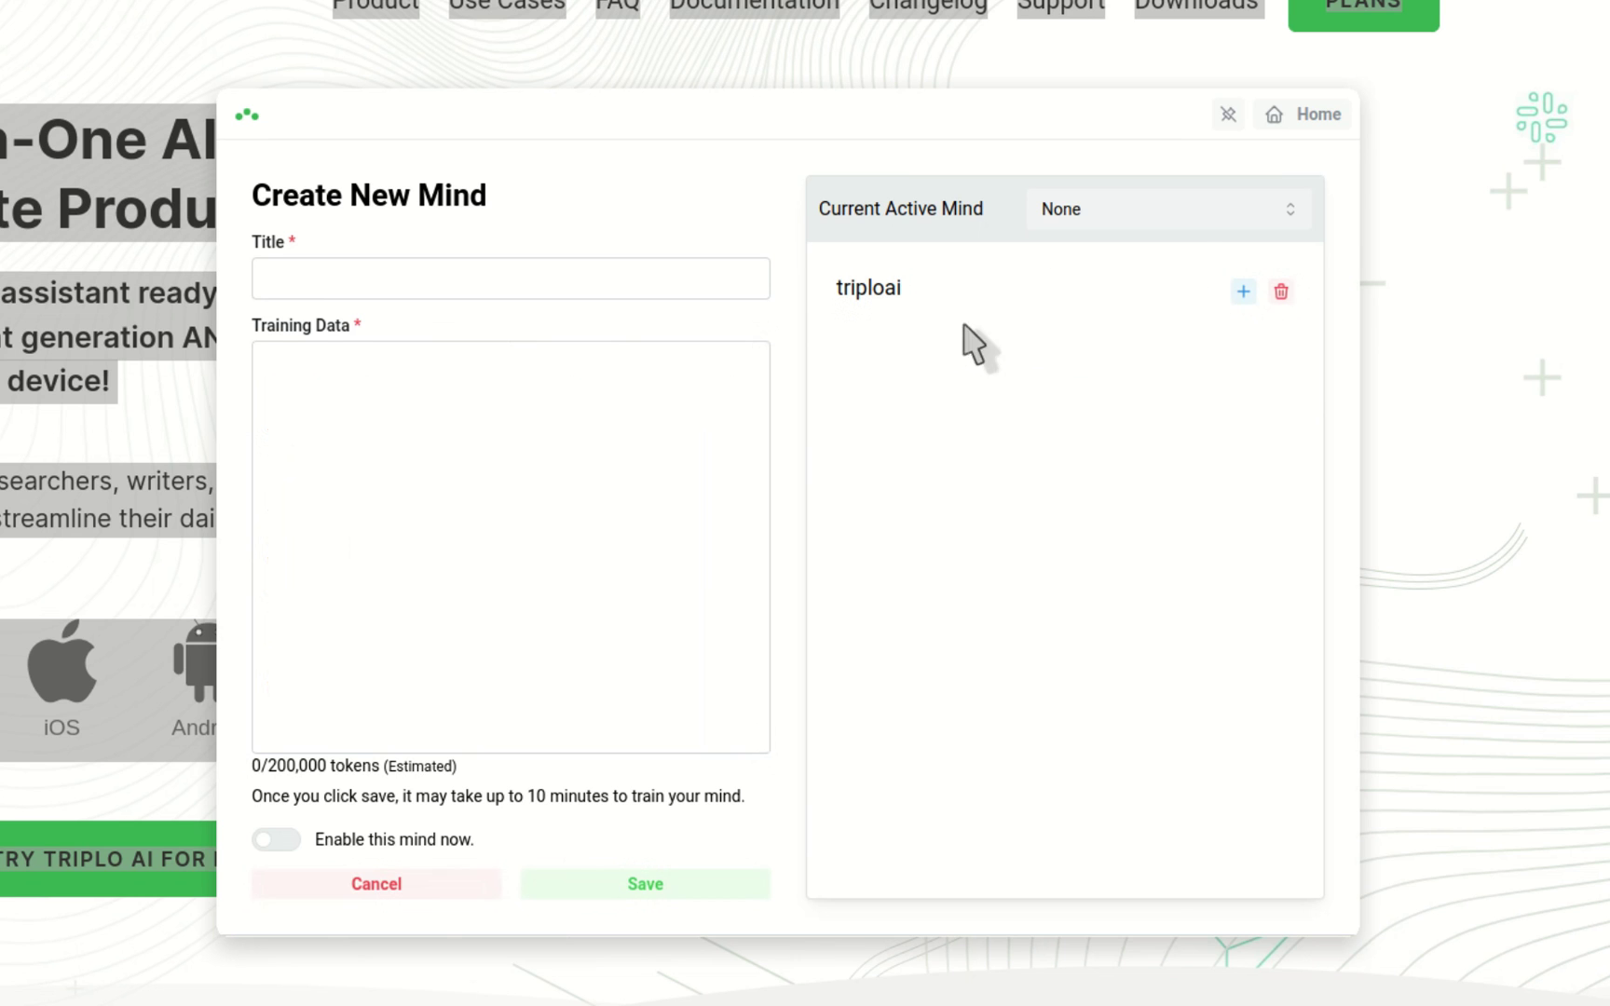
Step: Leave the active mind as None and open extra training for the triploai mind
{"action": "left_click", "coordinate": [1176, 209]}
{"action": "left_click", "coordinate": [927, 512]}
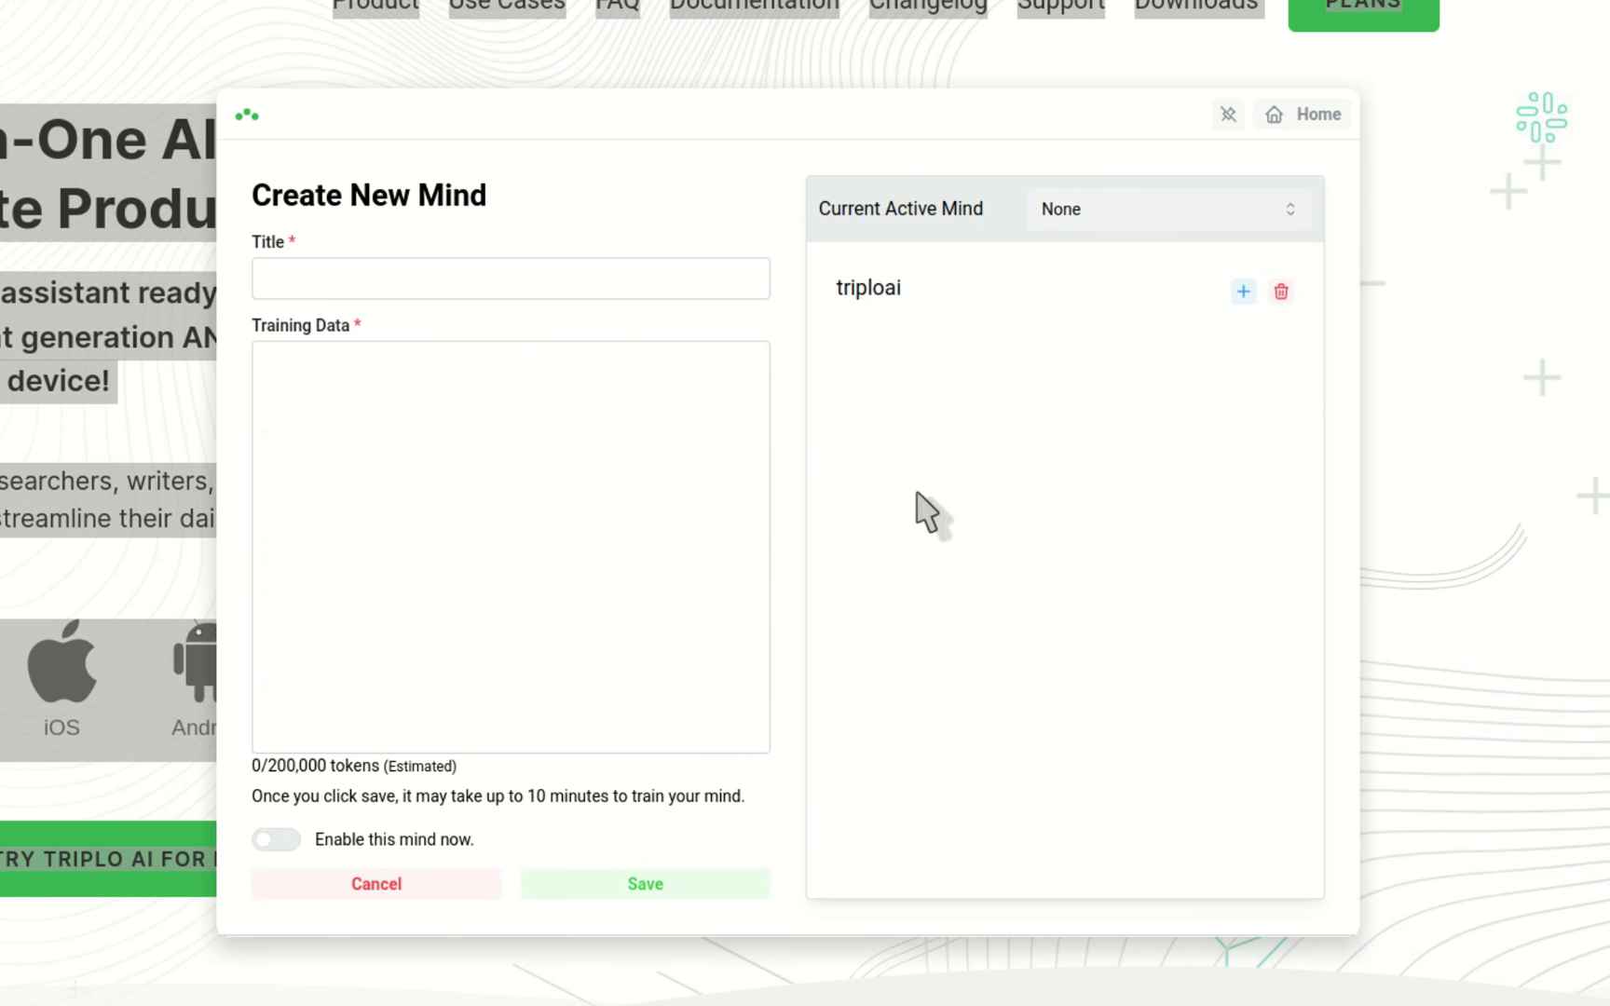
{"action": "left_click", "coordinate": [1243, 292]}
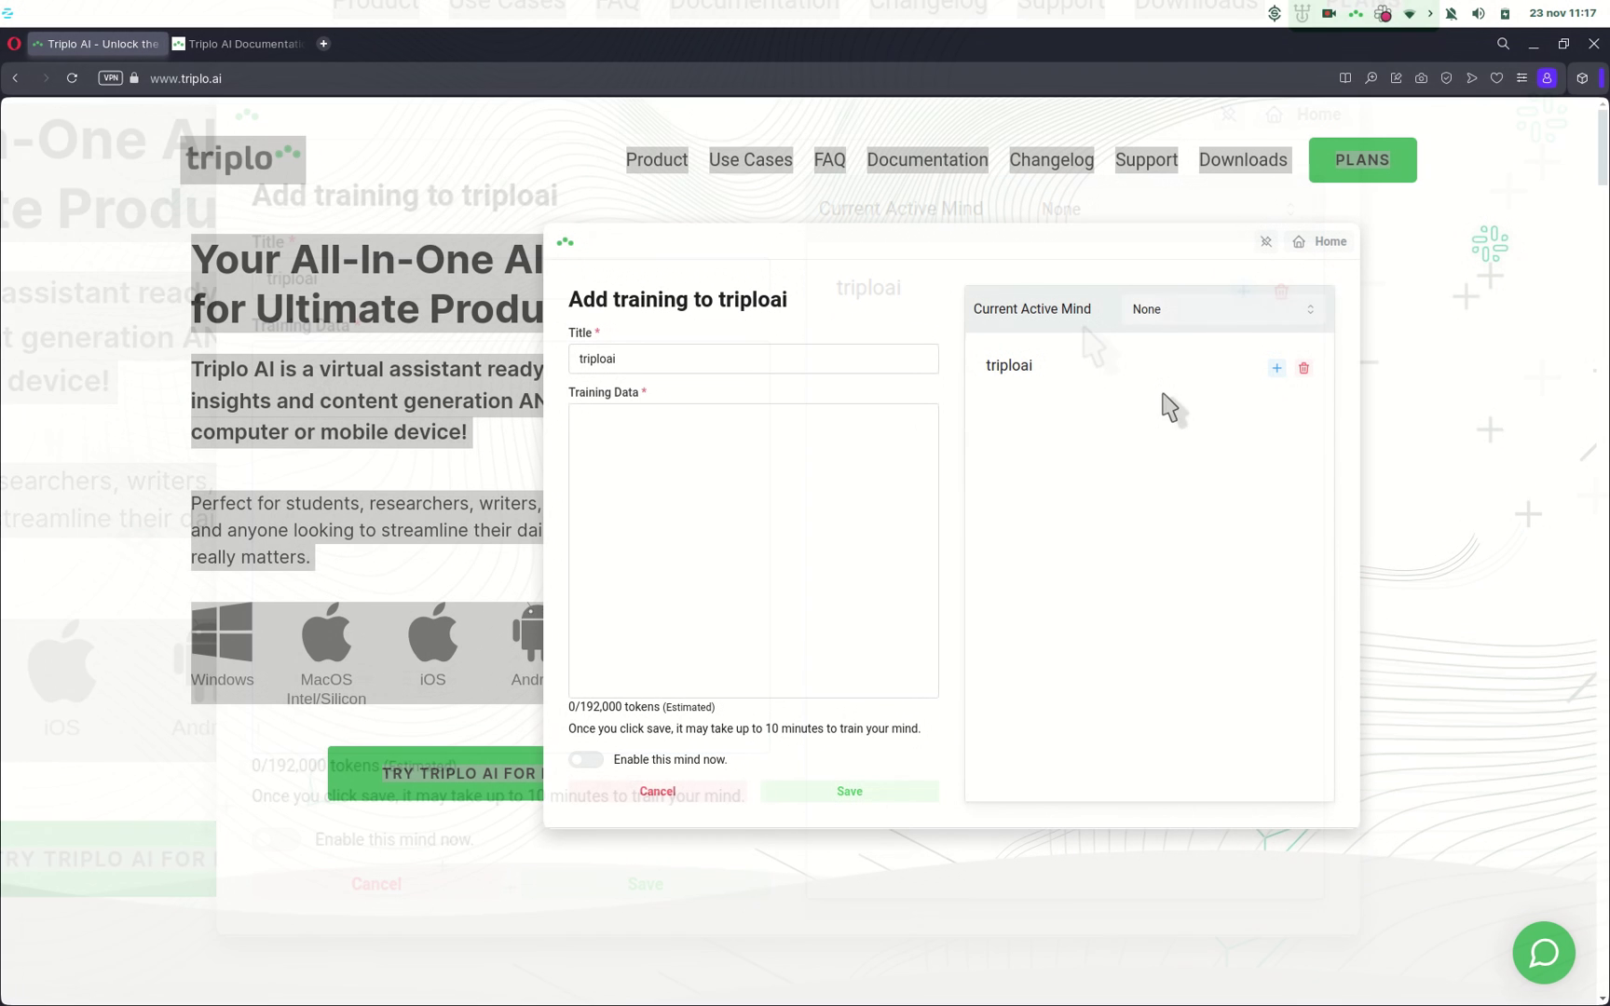
{"action": "left_click", "coordinate": [716, 474]}
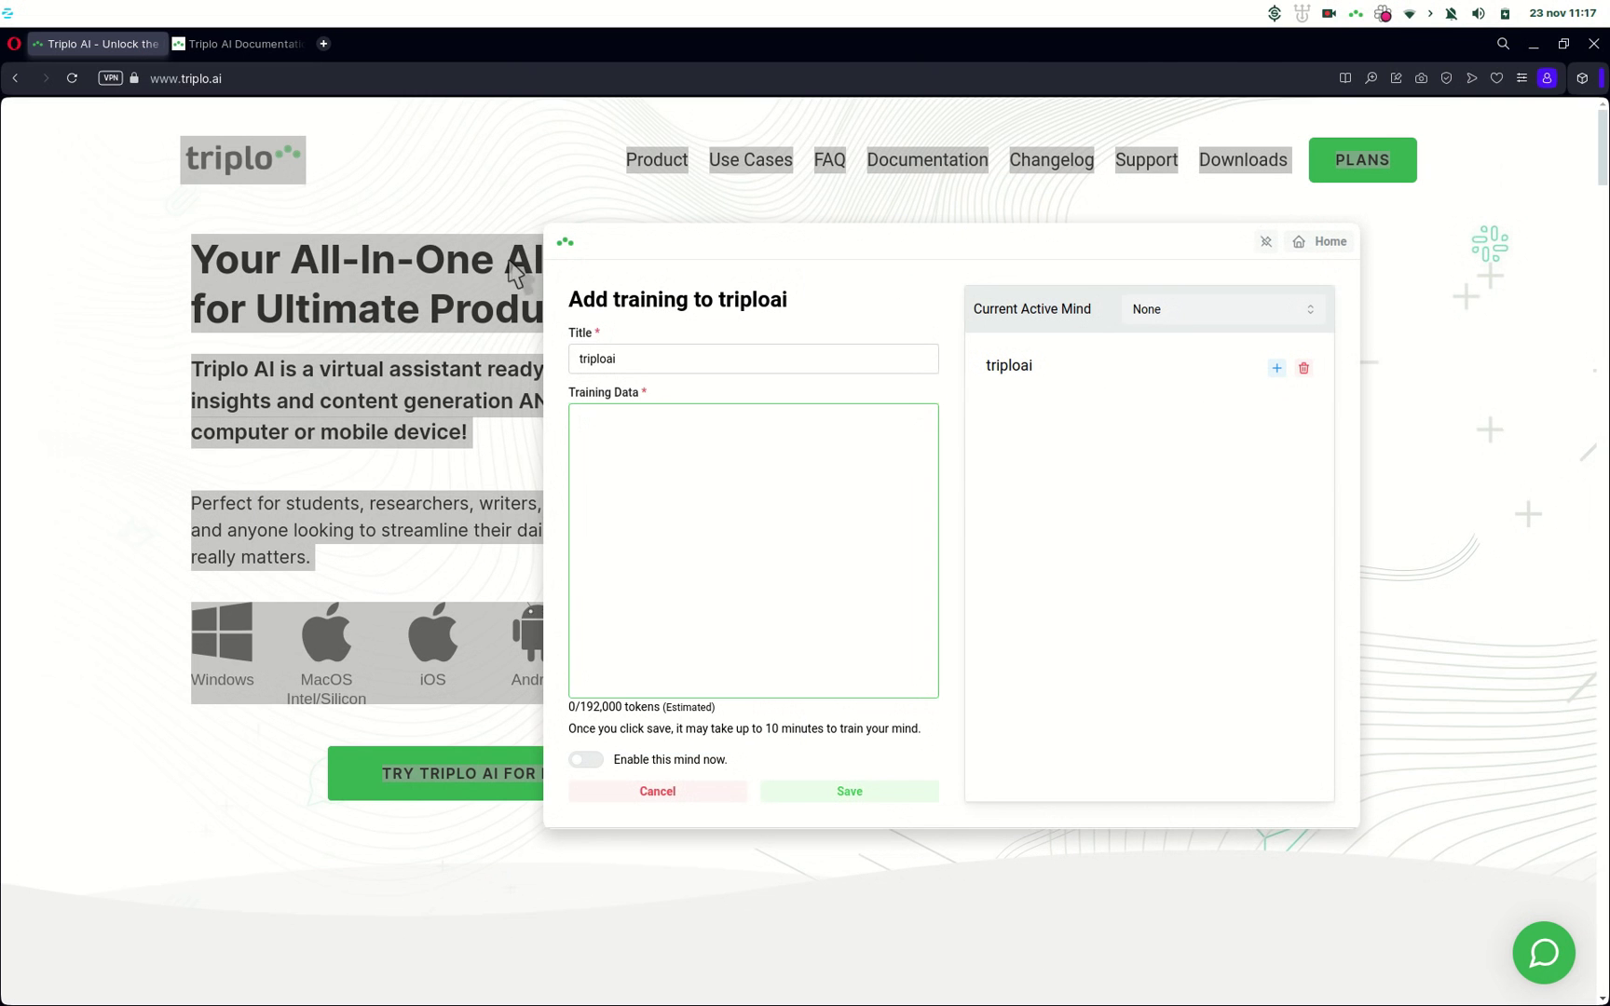
Step: Paste the full Triplo AI Documentation page text as training and save it to triploai
{"action": "left_click", "coordinate": [208, 46]}
{"action": "key", "text": "ctrl+a"}
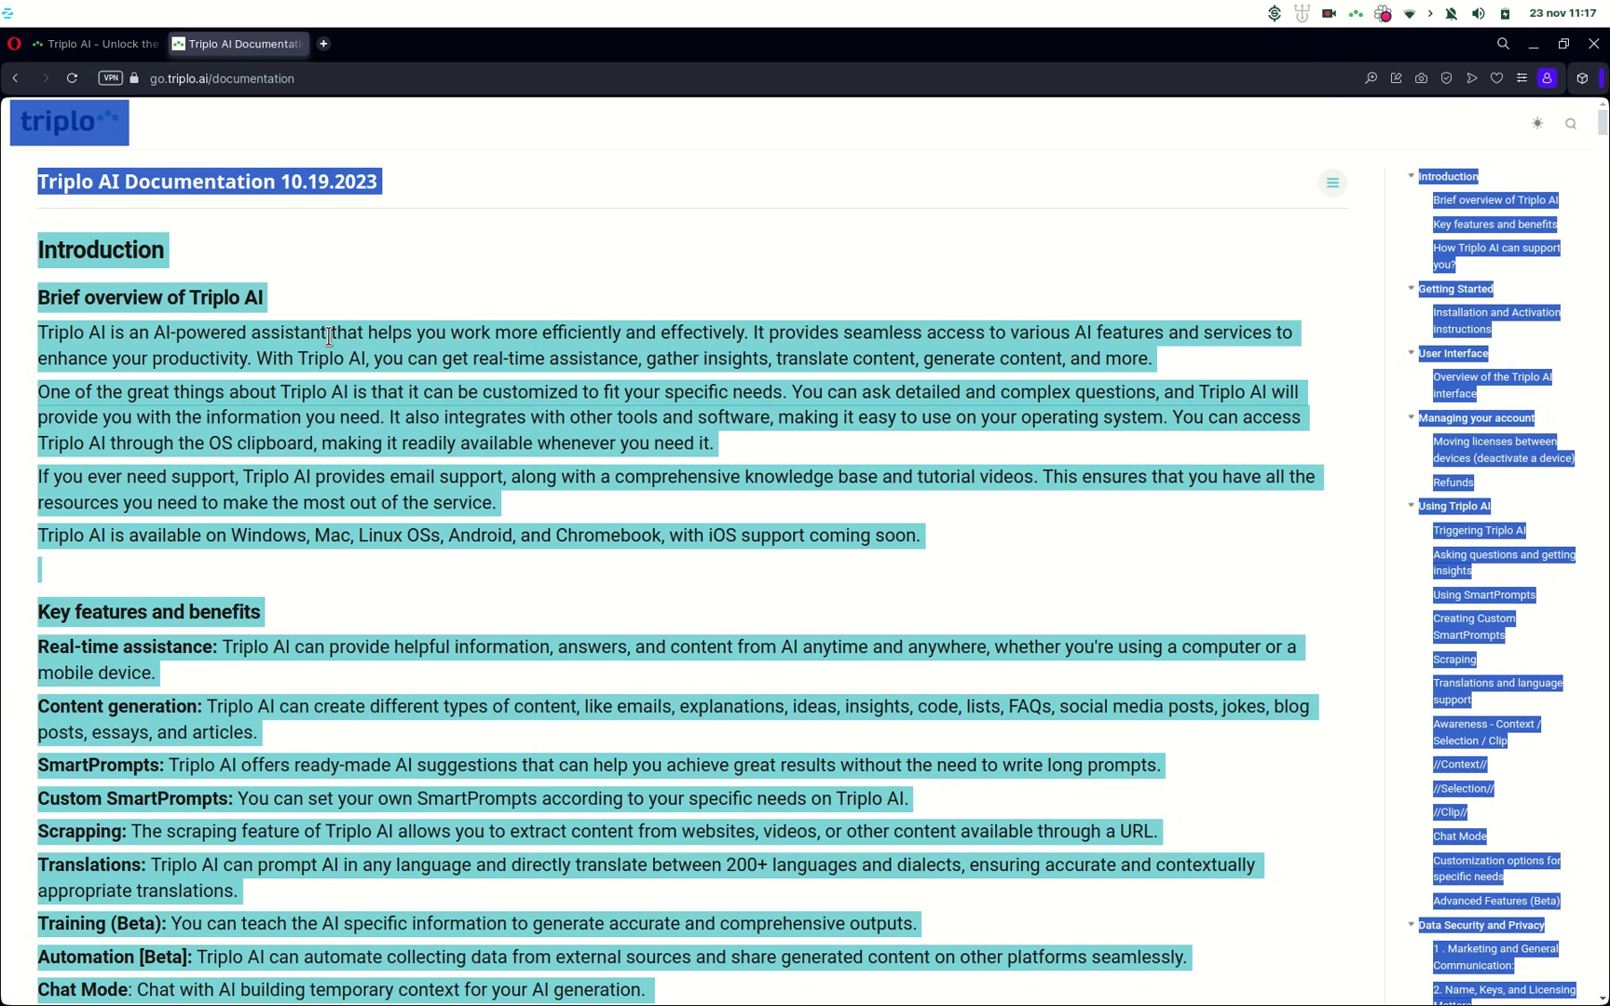
{"action": "key", "text": "ctrl+c"}
{"action": "key", "text": "alt+Tab"}
{"action": "key", "text": "ctrl+v"}
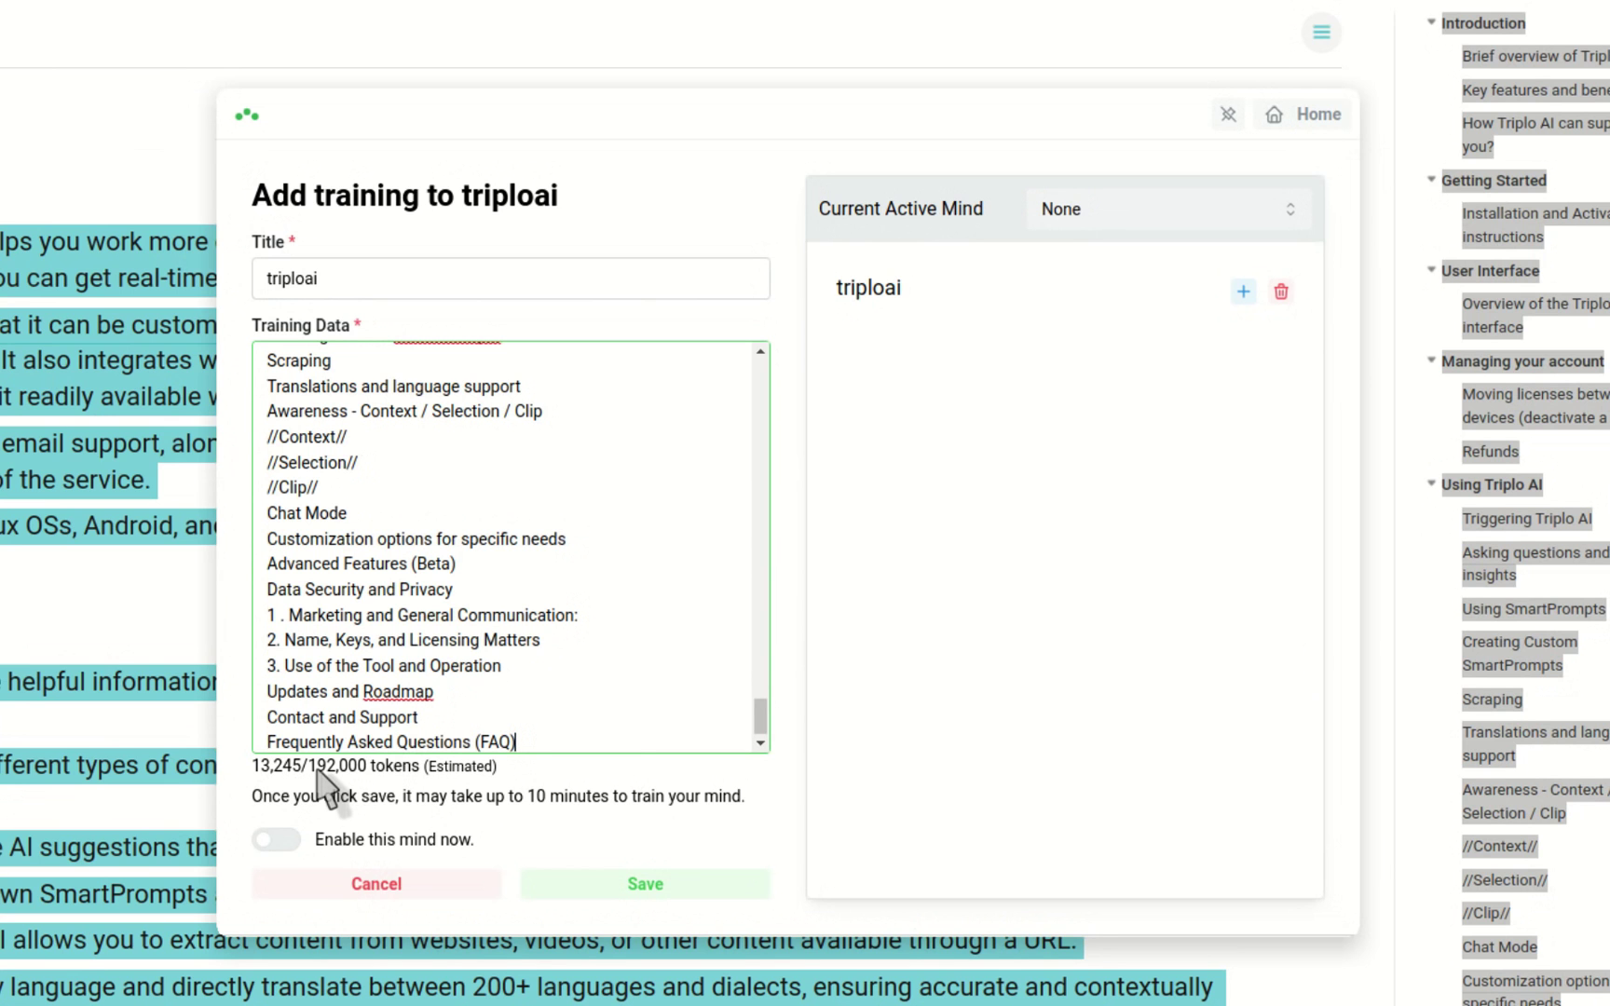
{"action": "left_click", "coordinate": [638, 883]}
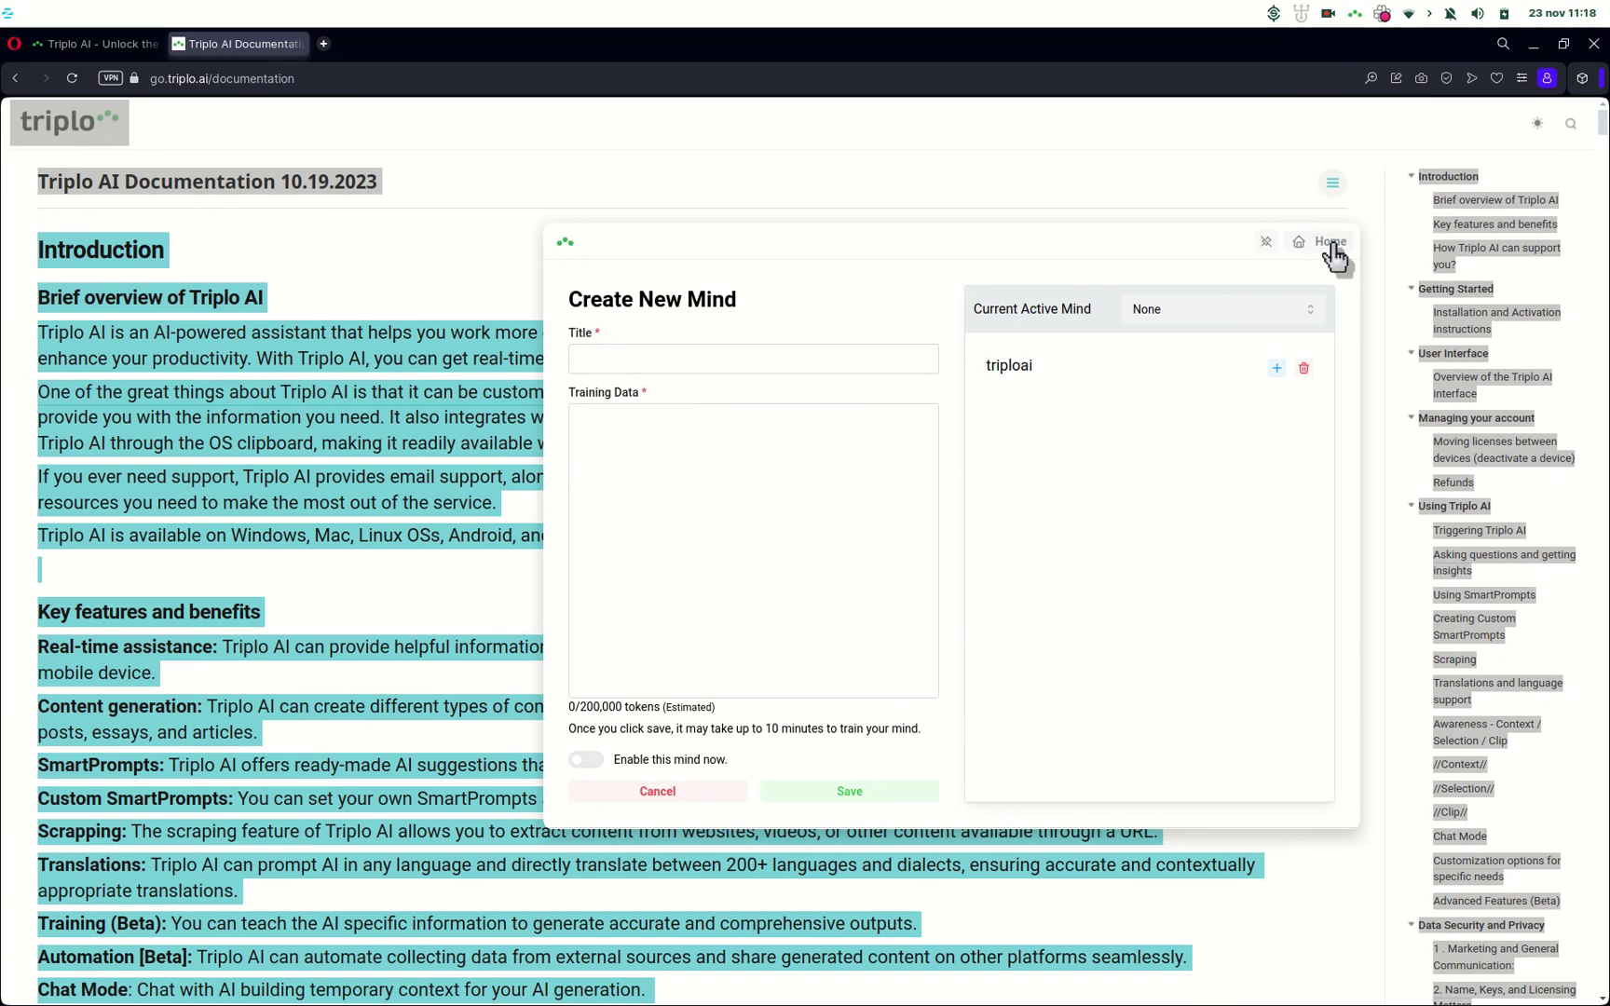
Step: Switch off the Confirm Automations toggle under Preferences in Triplo settings
{"action": "left_click", "coordinate": [1332, 244]}
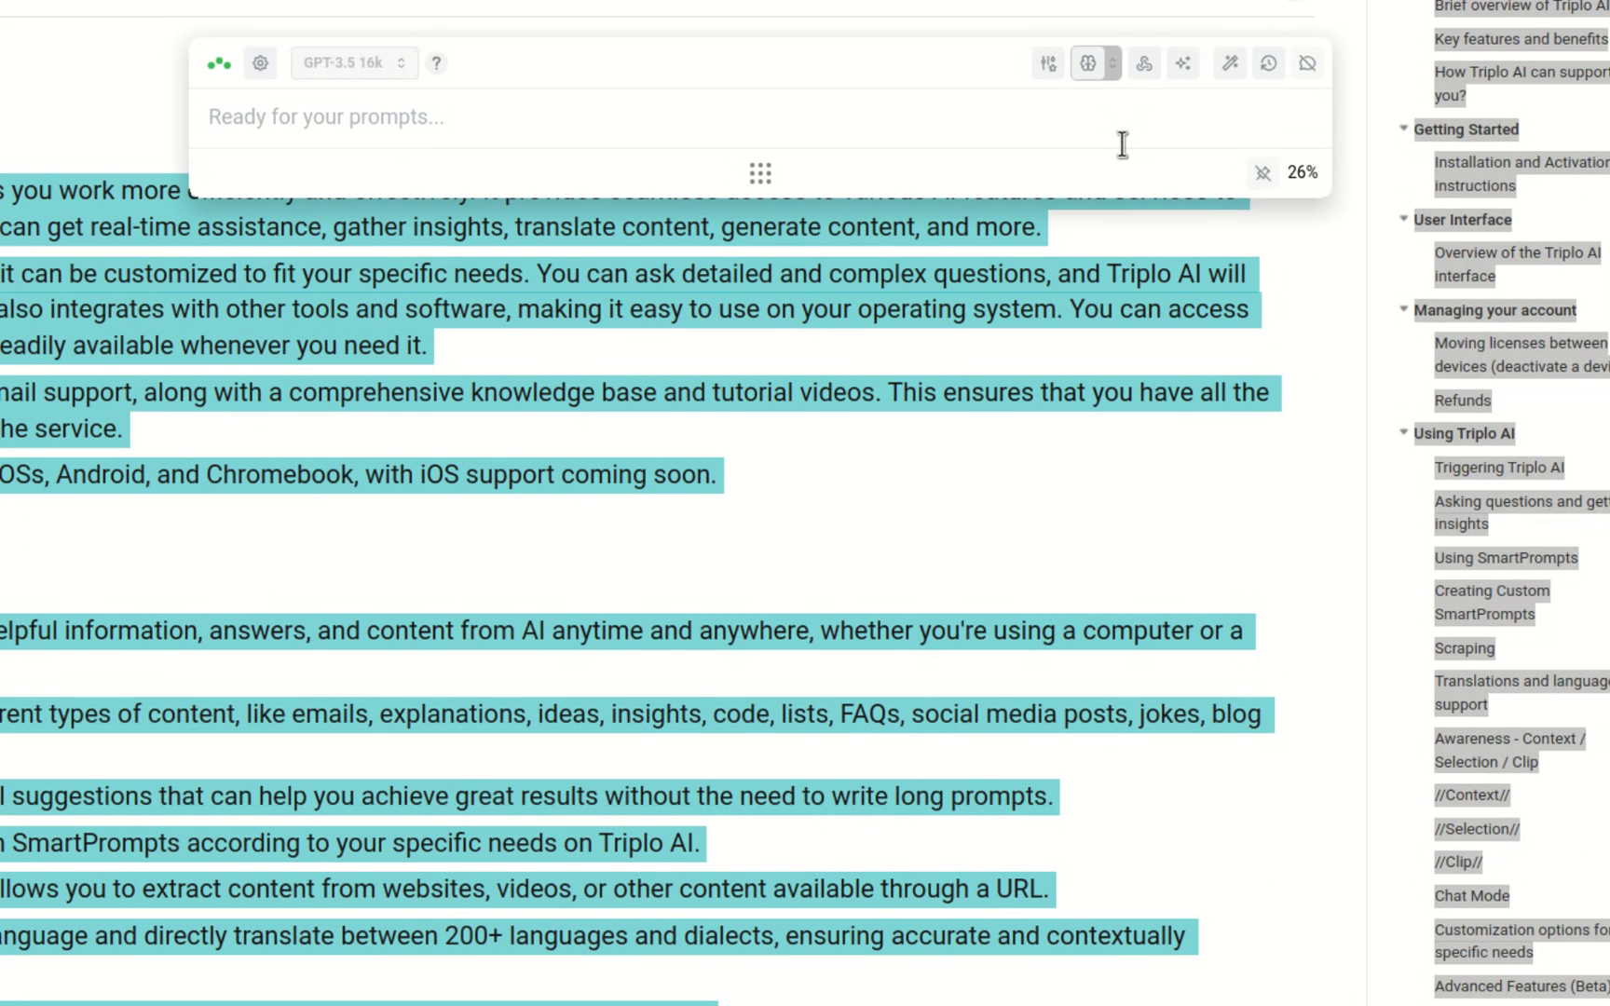
{"action": "left_click", "coordinate": [928, 112]}
{"action": "left_click", "coordinate": [1144, 75]}
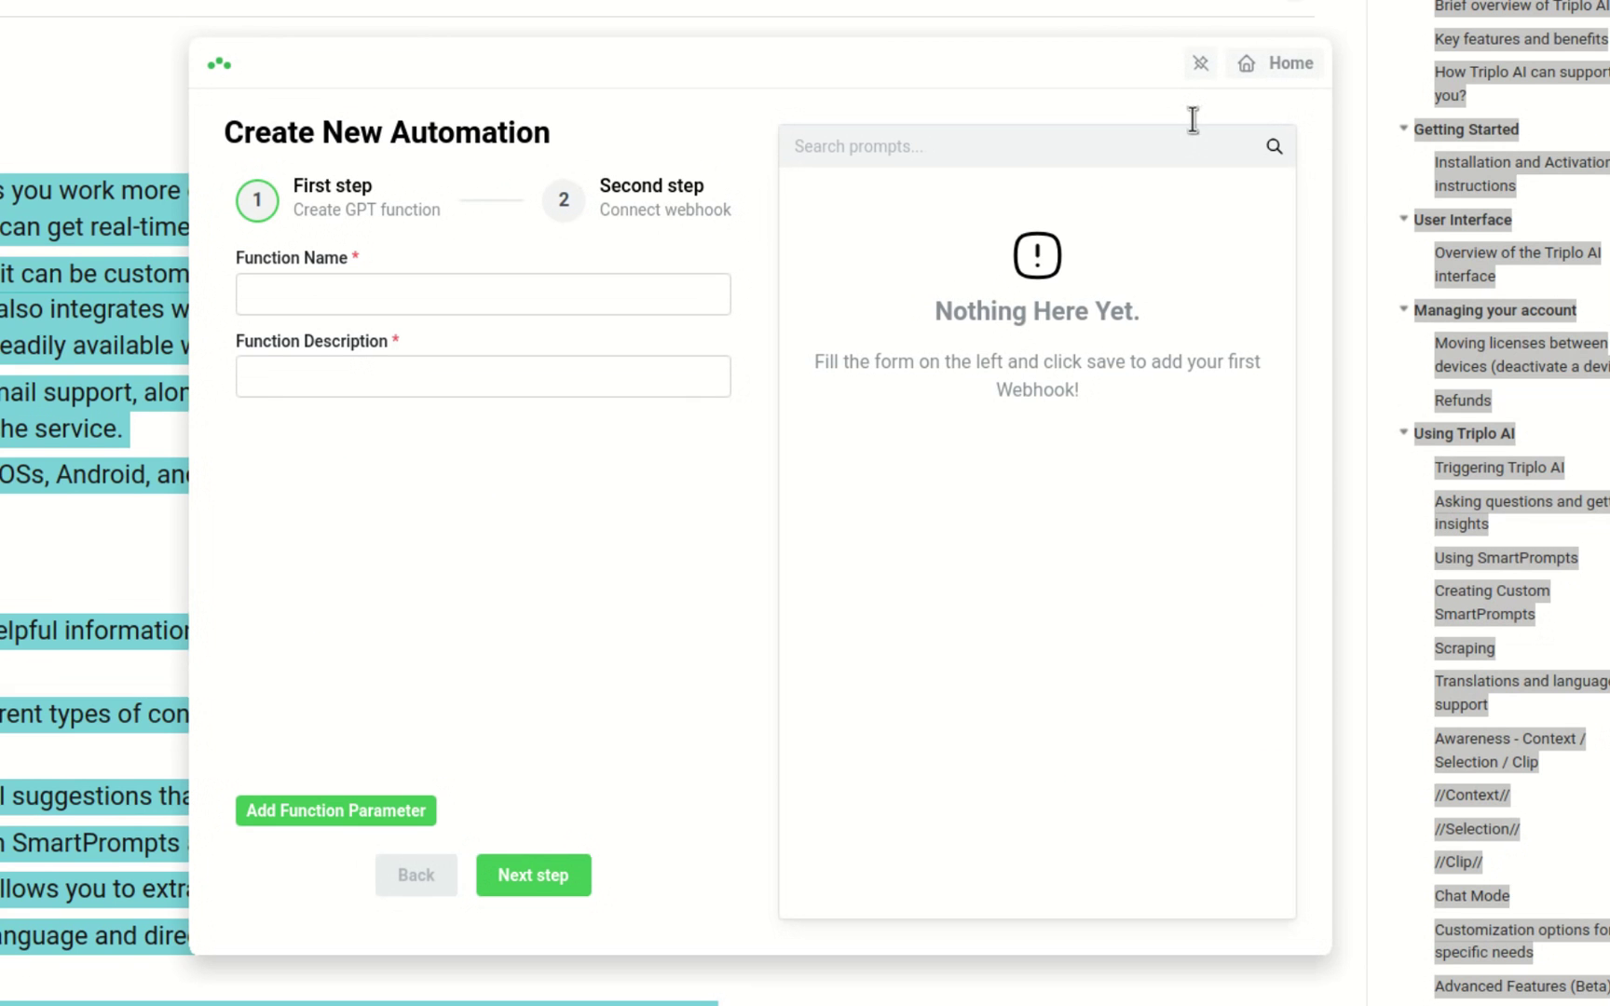
{"action": "left_click", "coordinate": [1277, 65]}
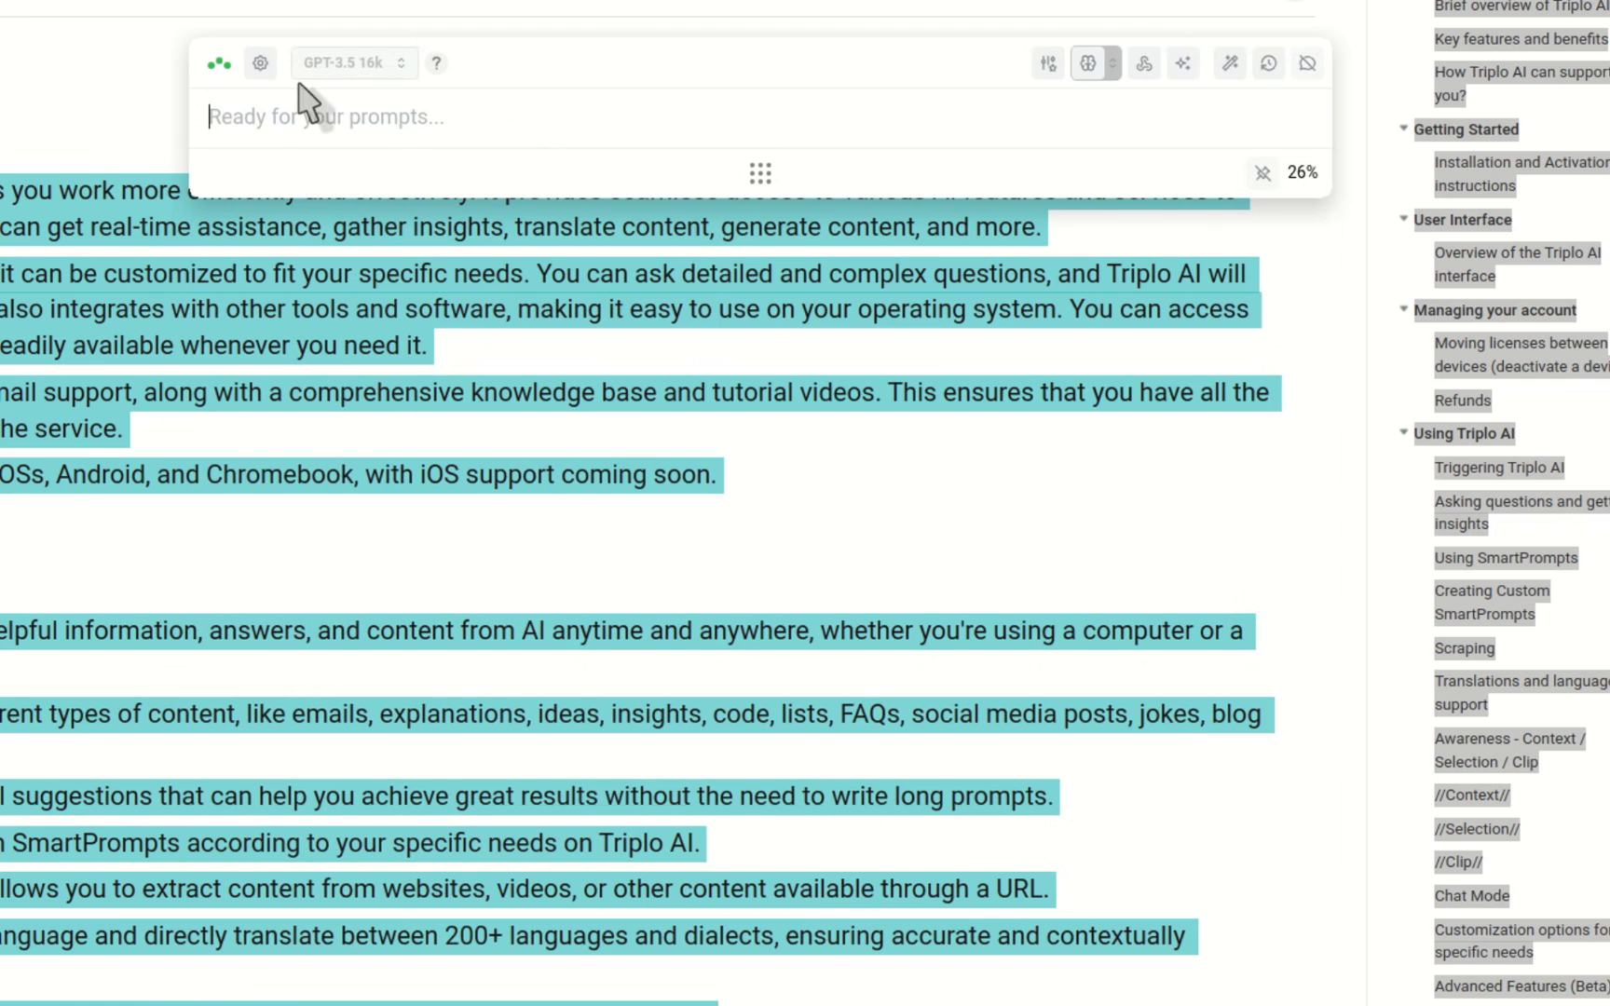
{"action": "left_click", "coordinate": [262, 63]}
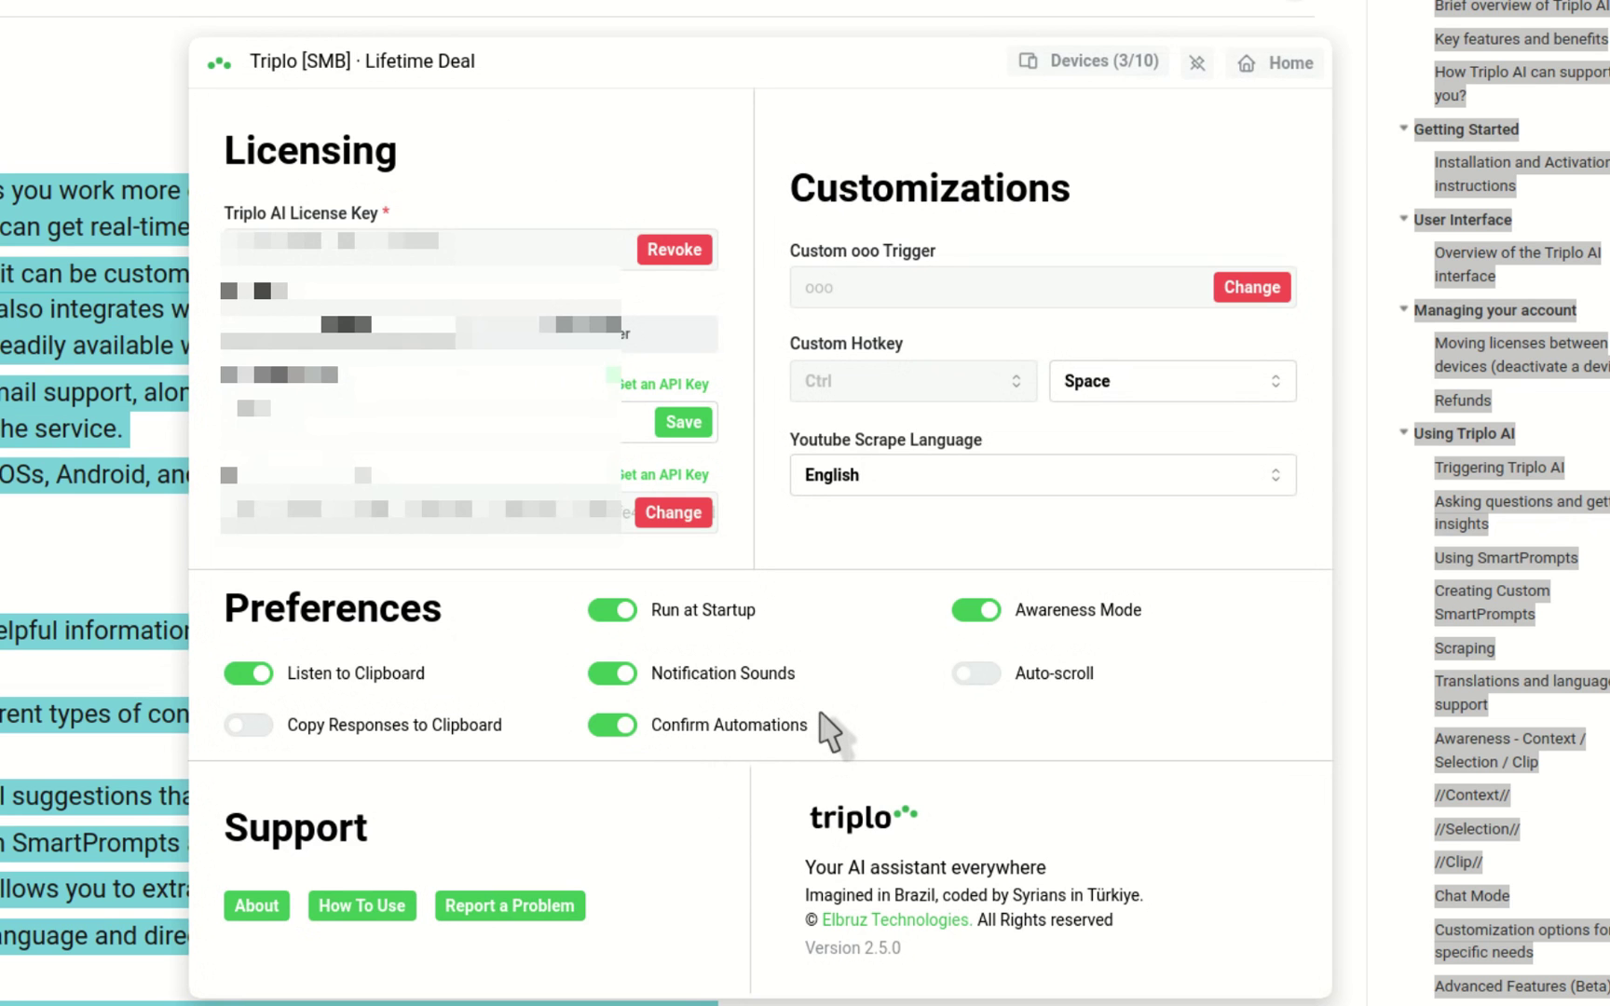
{"action": "left_click", "coordinate": [603, 730]}
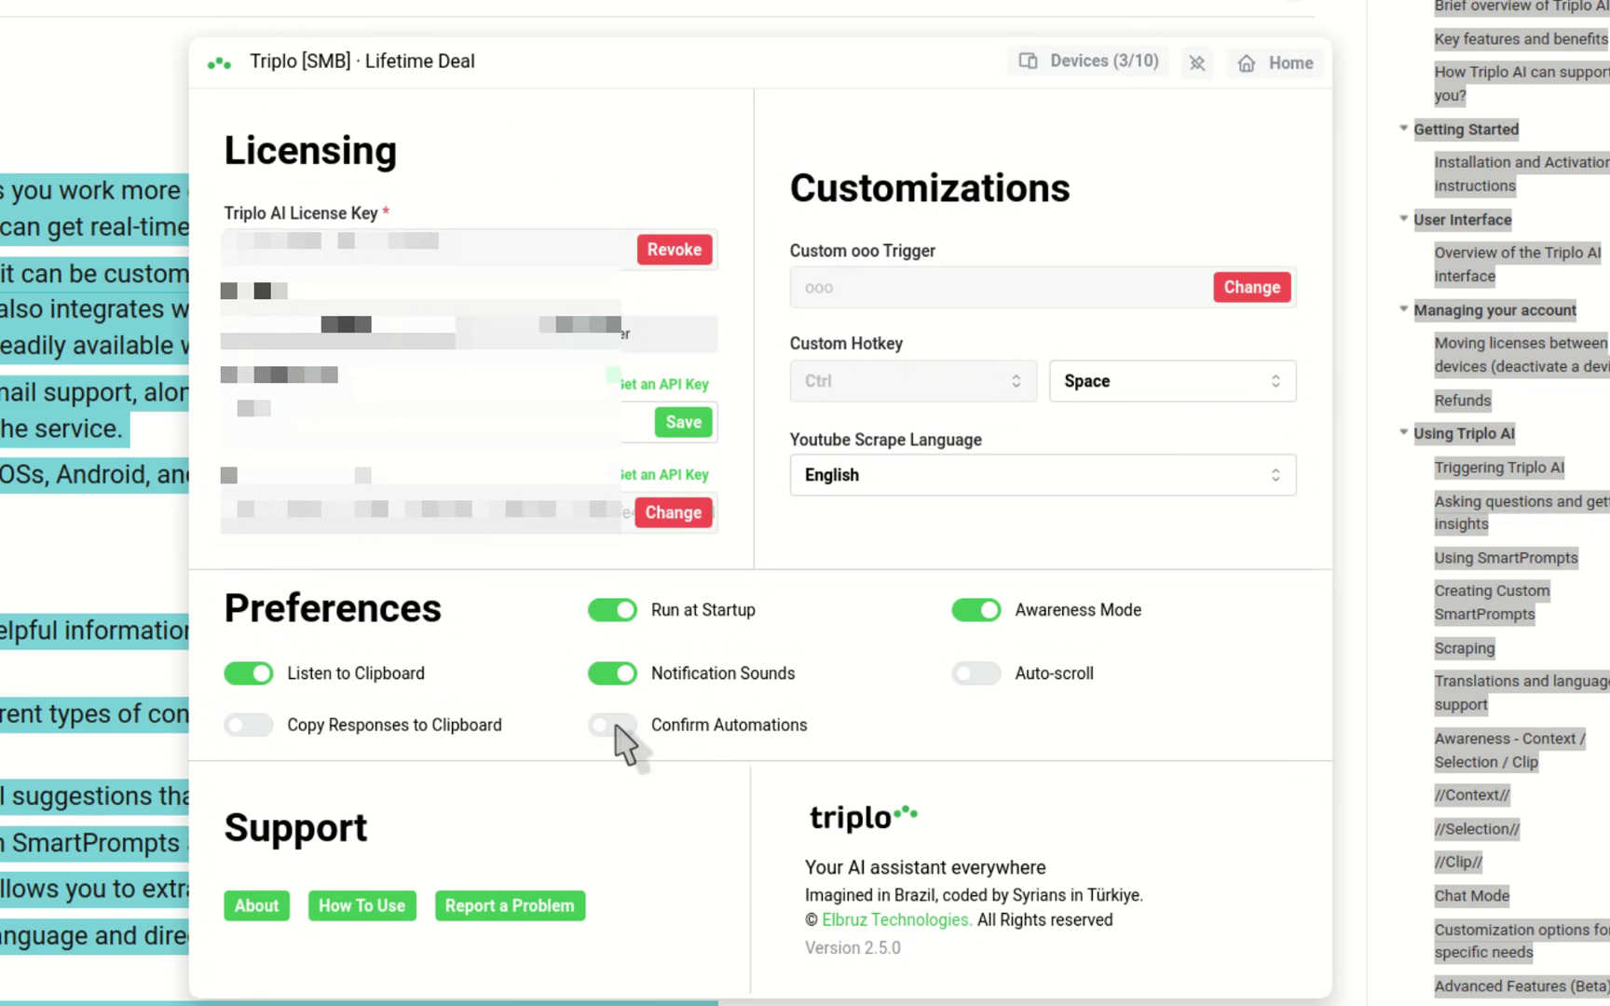
Step: Create and save the 'deliverwebhookinfo' automation pointing at the pasted webhook.site URL
{"action": "left_click", "coordinate": [1279, 67]}
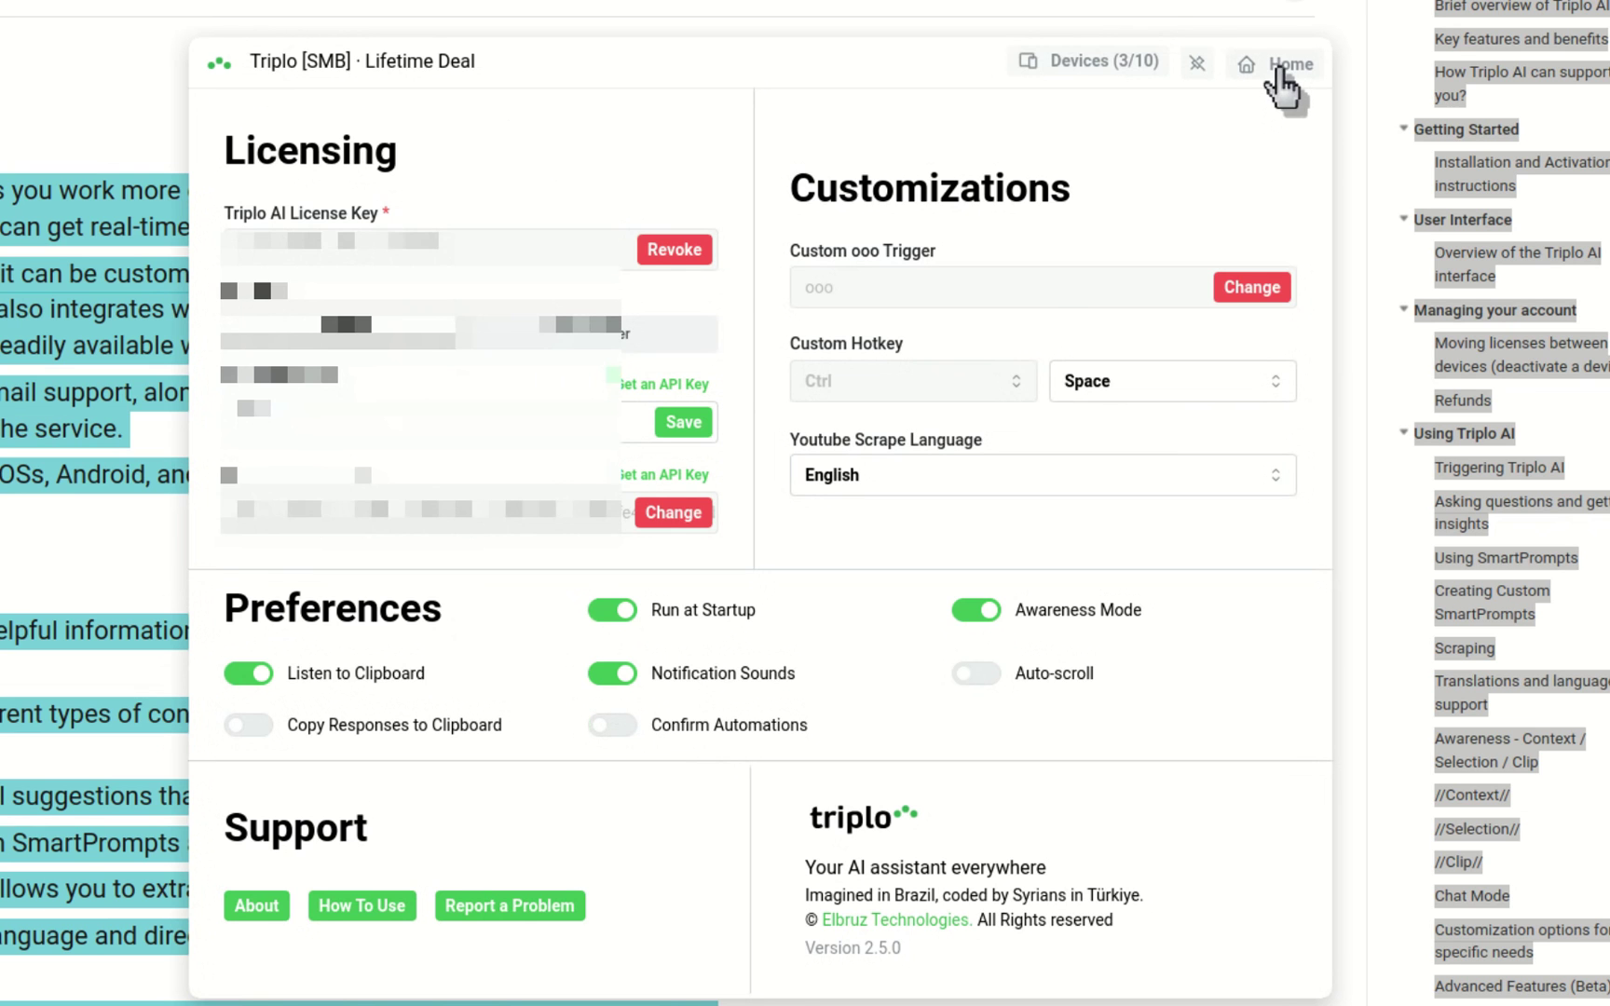
{"action": "type", "text": "deliverwebhookinfo"}
{"action": "key", "text": "Tab"}
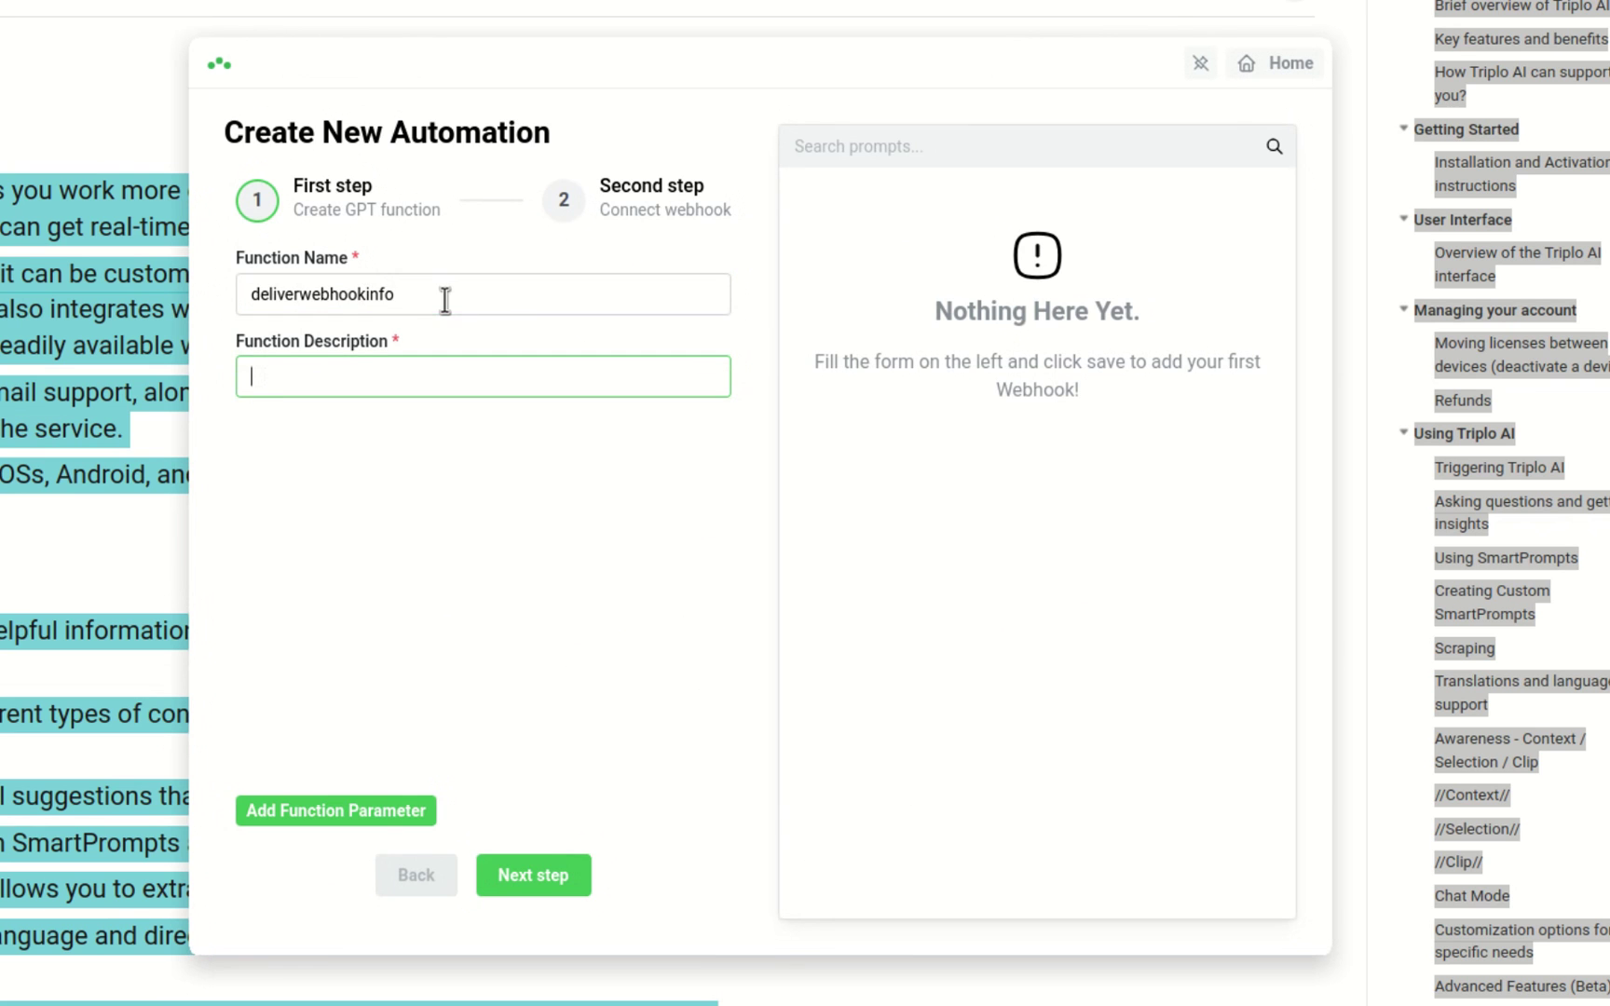
{"action": "type", "text": "deliverwebhookinfo"}
{"action": "left_click", "coordinate": [336, 811]}
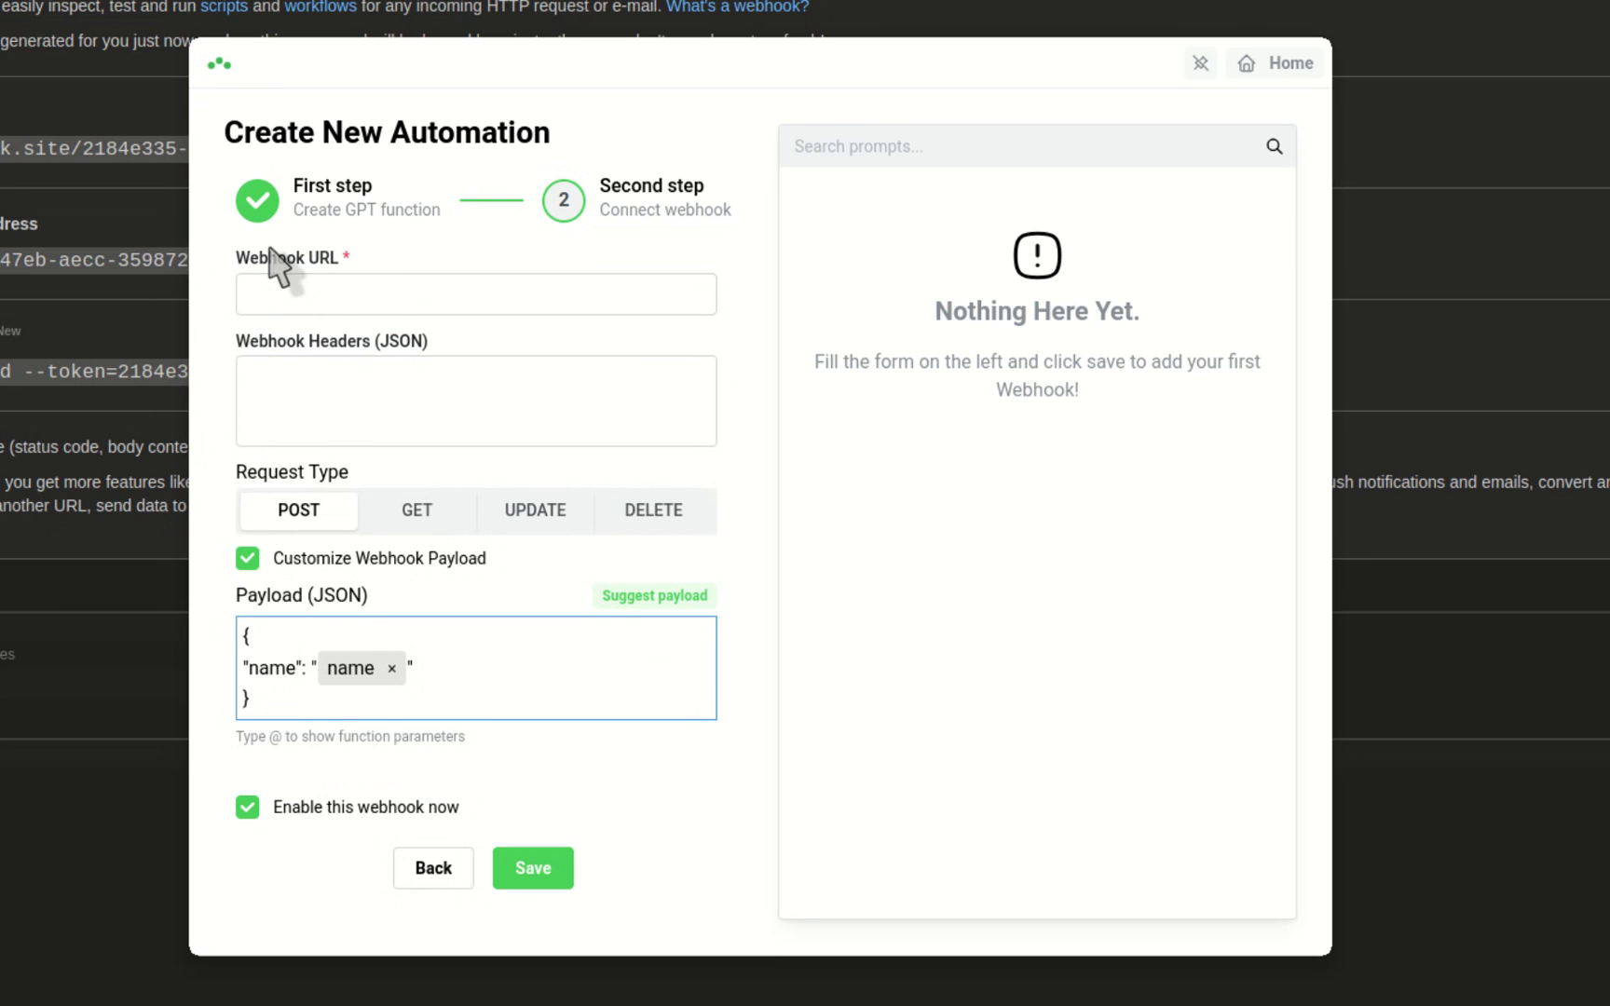
{"action": "left_click", "coordinate": [306, 296]}
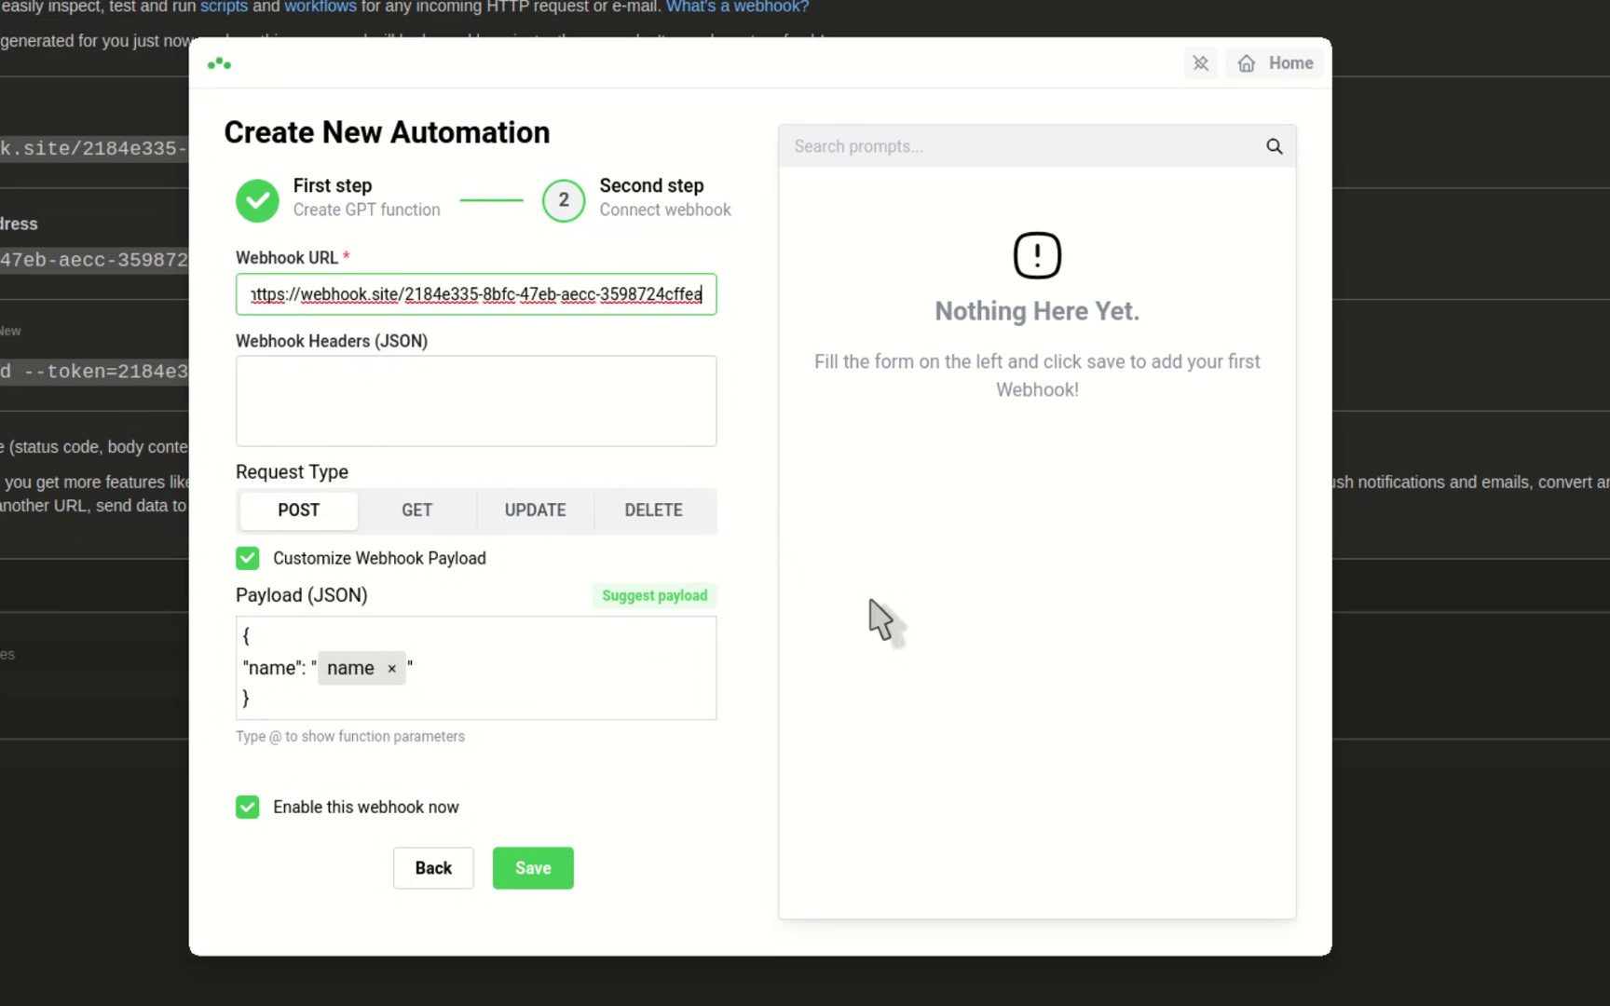
{"action": "left_click", "coordinate": [534, 871]}
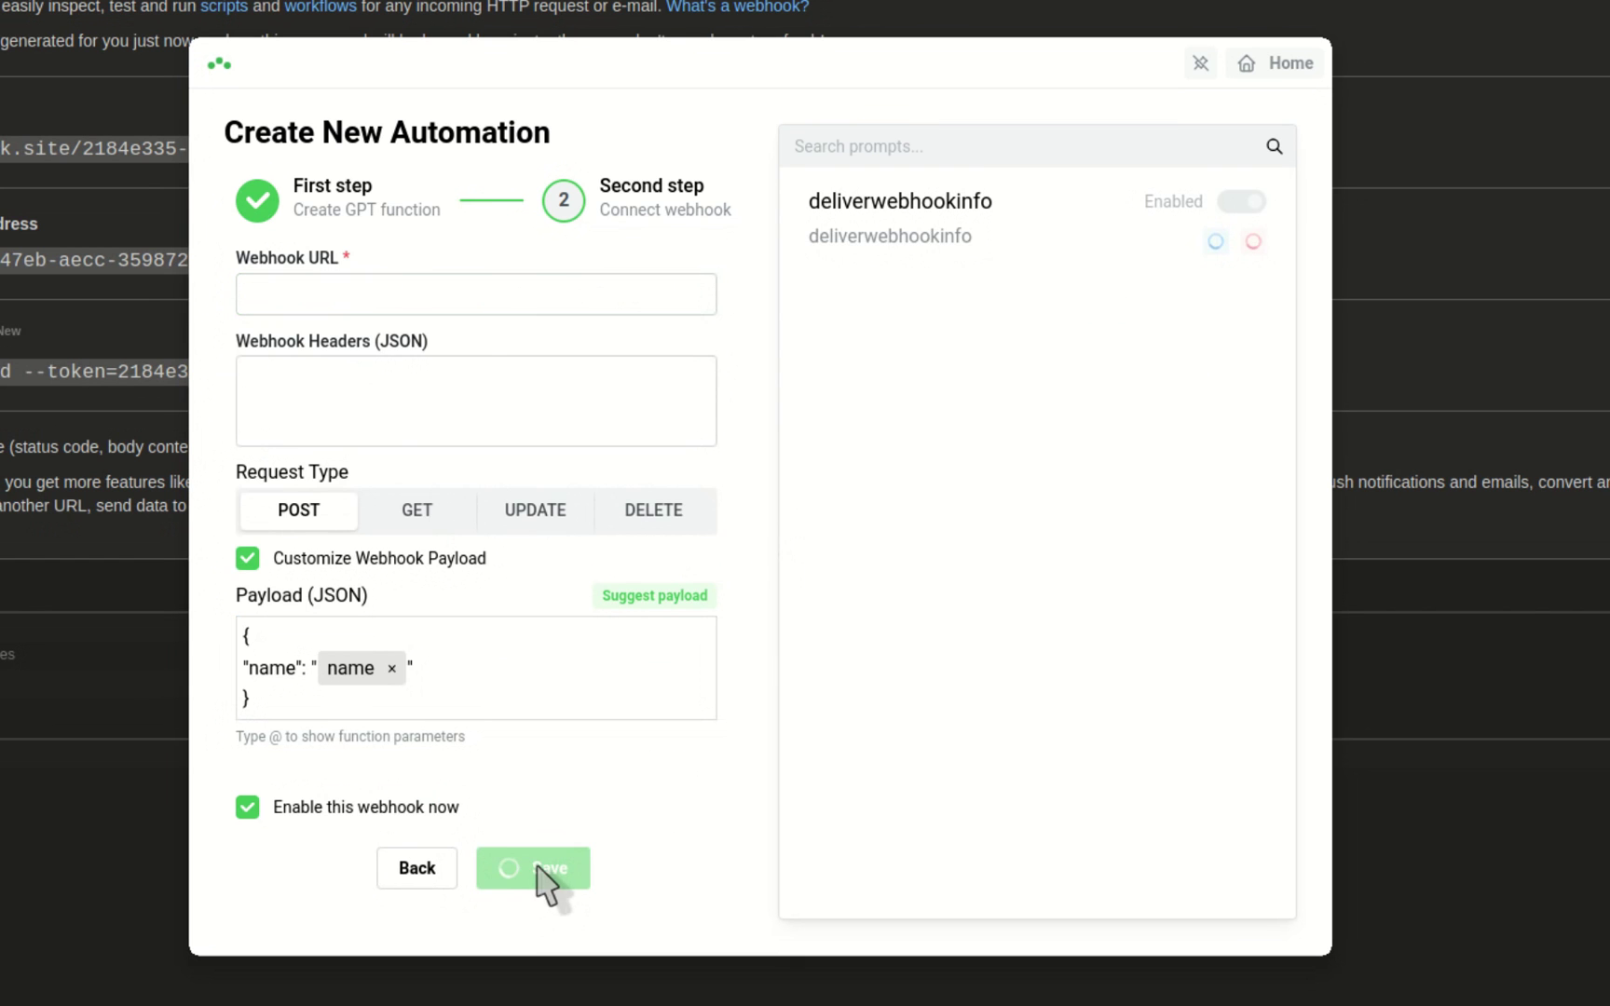
Step: Run the prompt 'deliver webhook' to trigger the automation
{"action": "left_click", "coordinate": [1258, 65]}
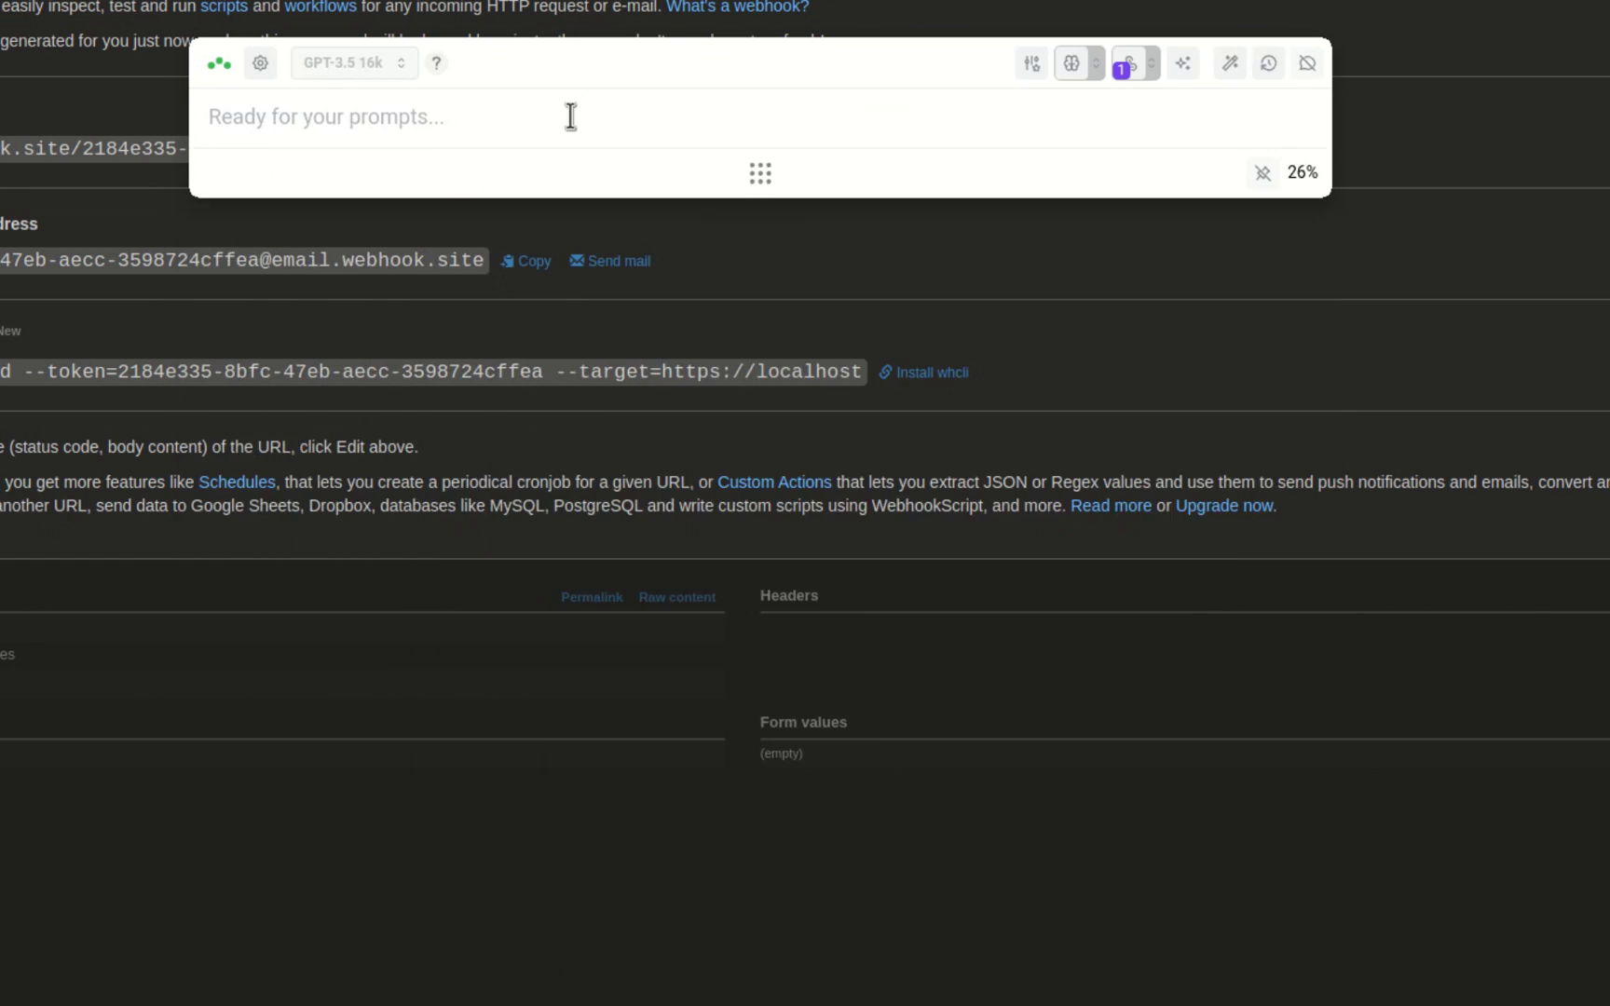
{"action": "type", "text": "deliver webhook"}
{"action": "key", "text": "Return"}
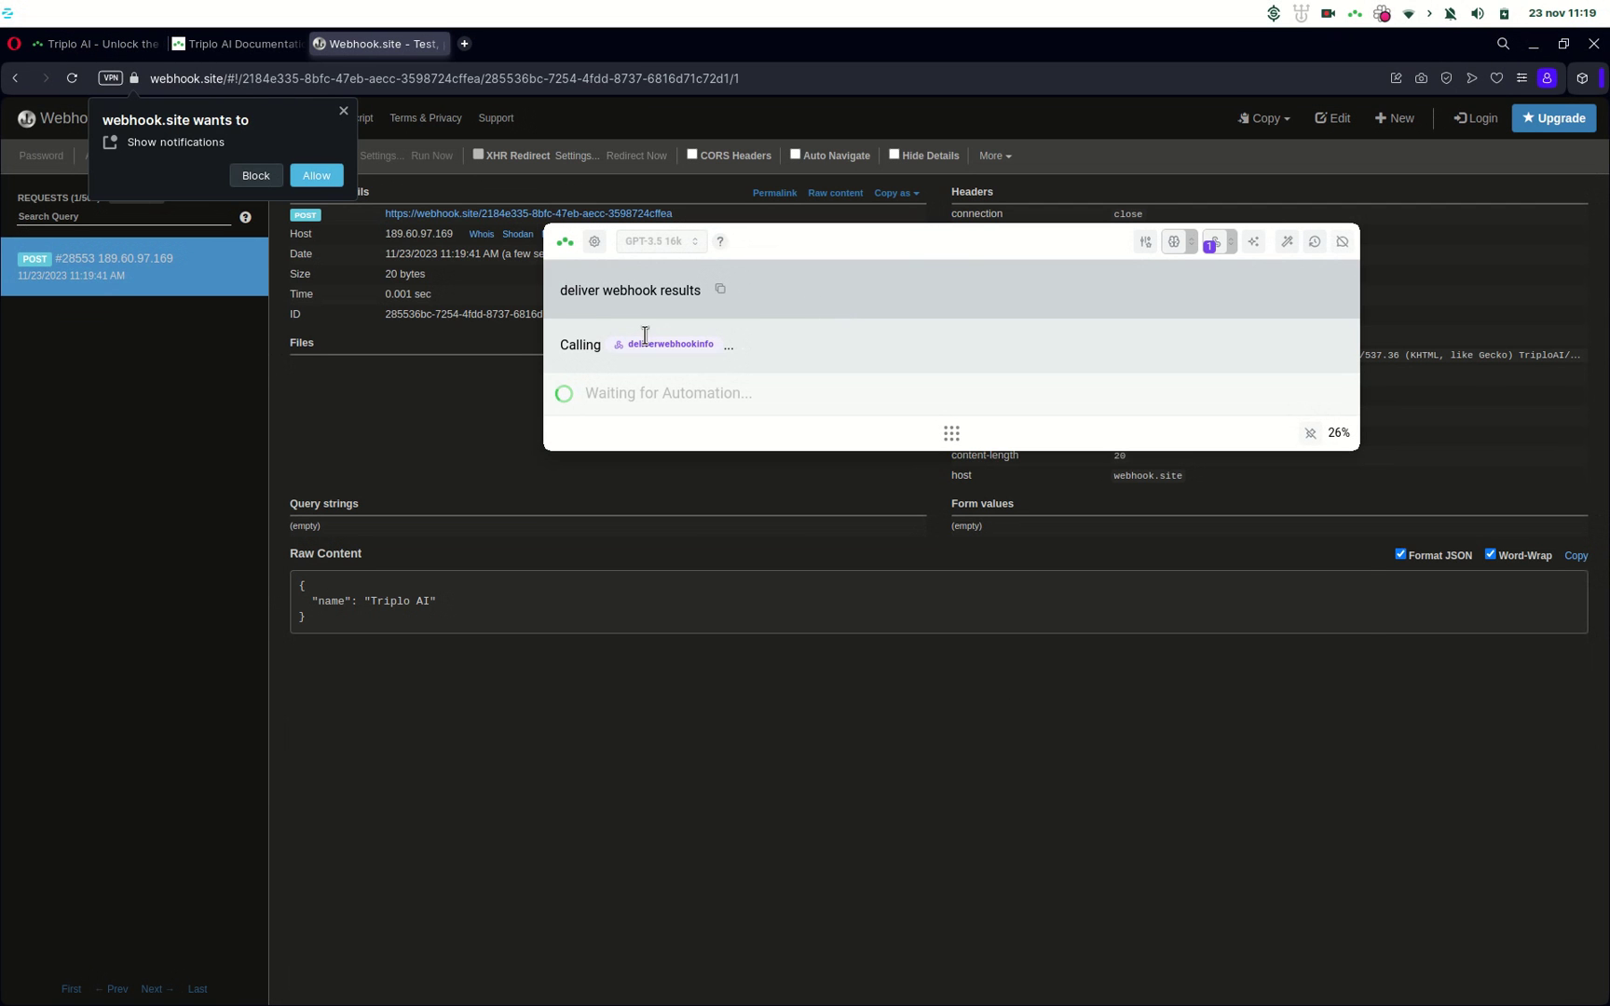
Step: Verify webhook.site received the POST with name 'Triplo AI', then return to the Documentation tab
{"action": "left_click", "coordinate": [255, 178]}
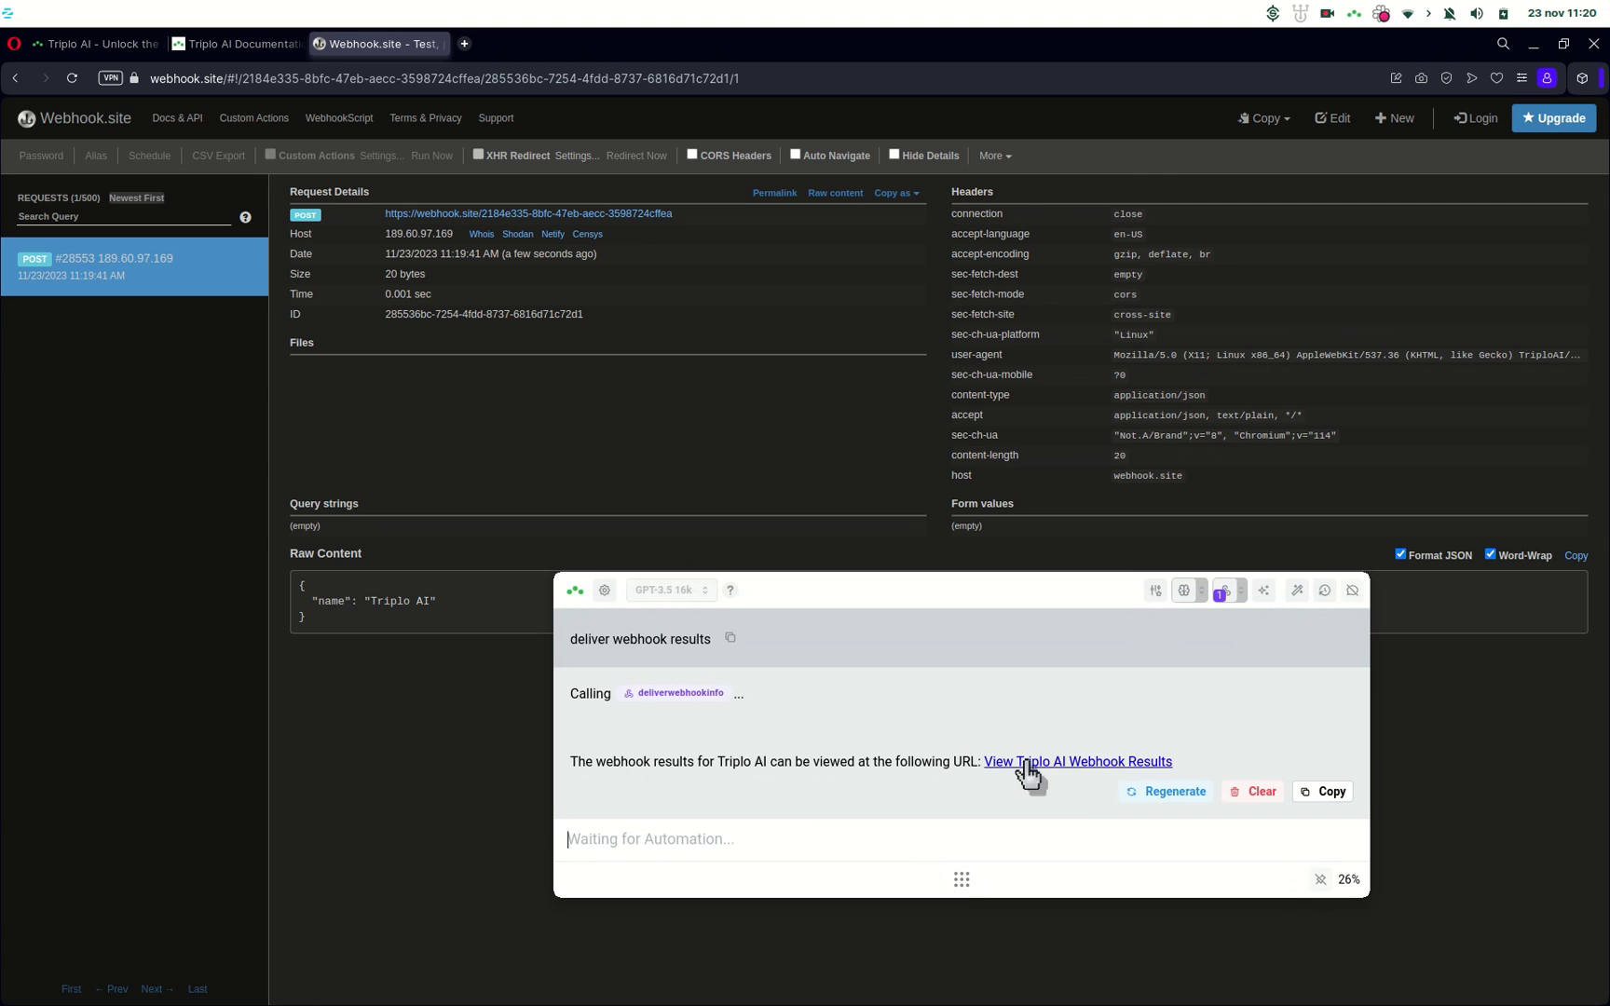
{"action": "left_click", "coordinate": [459, 441]}
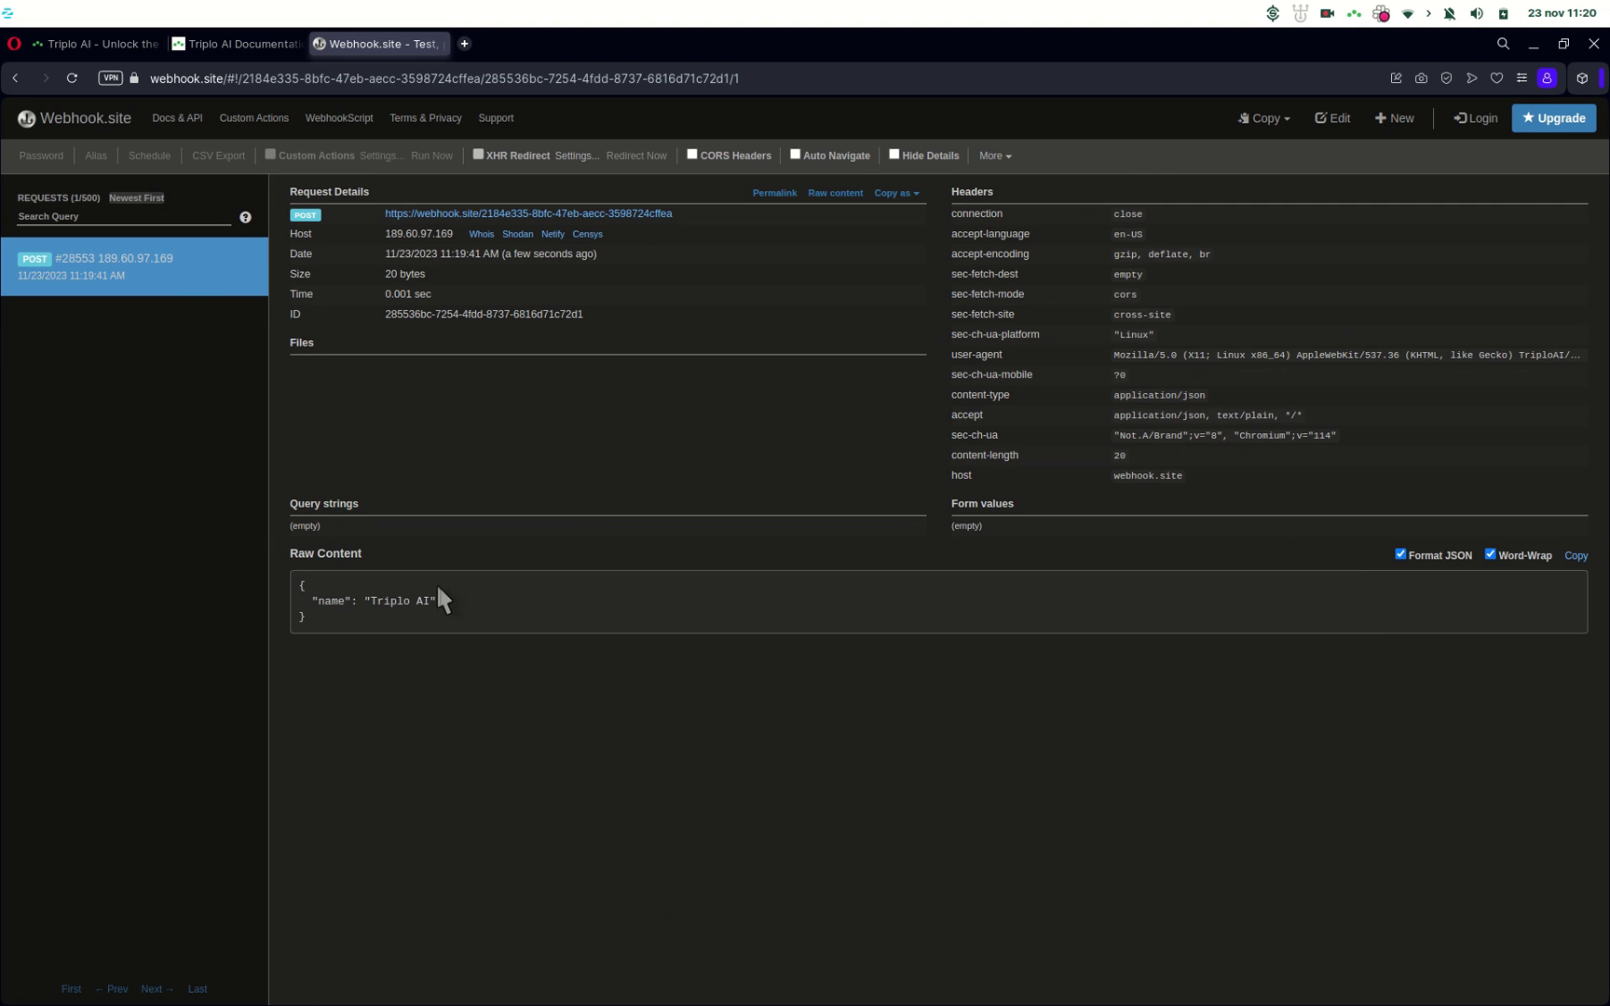
{"action": "left_click_drag", "start_coordinate": [374, 601], "coordinate": [312, 601]}
{"action": "left_click", "coordinate": [503, 611]}
{"action": "left_click", "coordinate": [220, 43]}
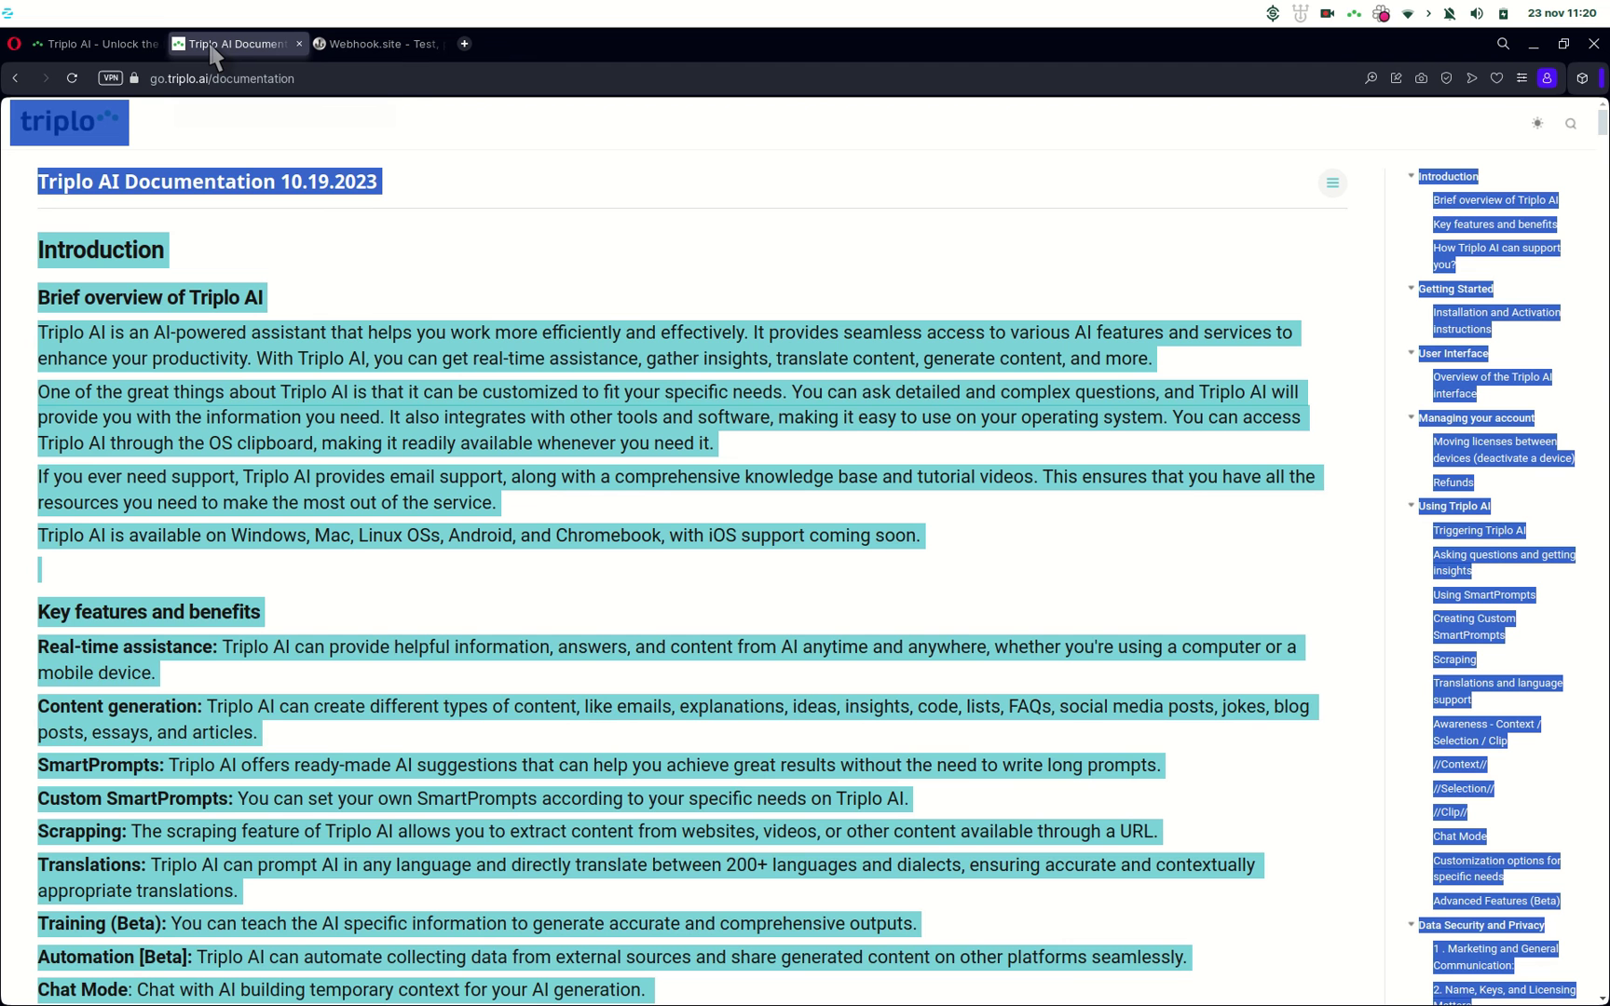
Step: On the triplo.ai tab, ask the popup 'what do to do in rio in a 3 day trip?'
{"action": "left_click", "coordinate": [115, 47]}
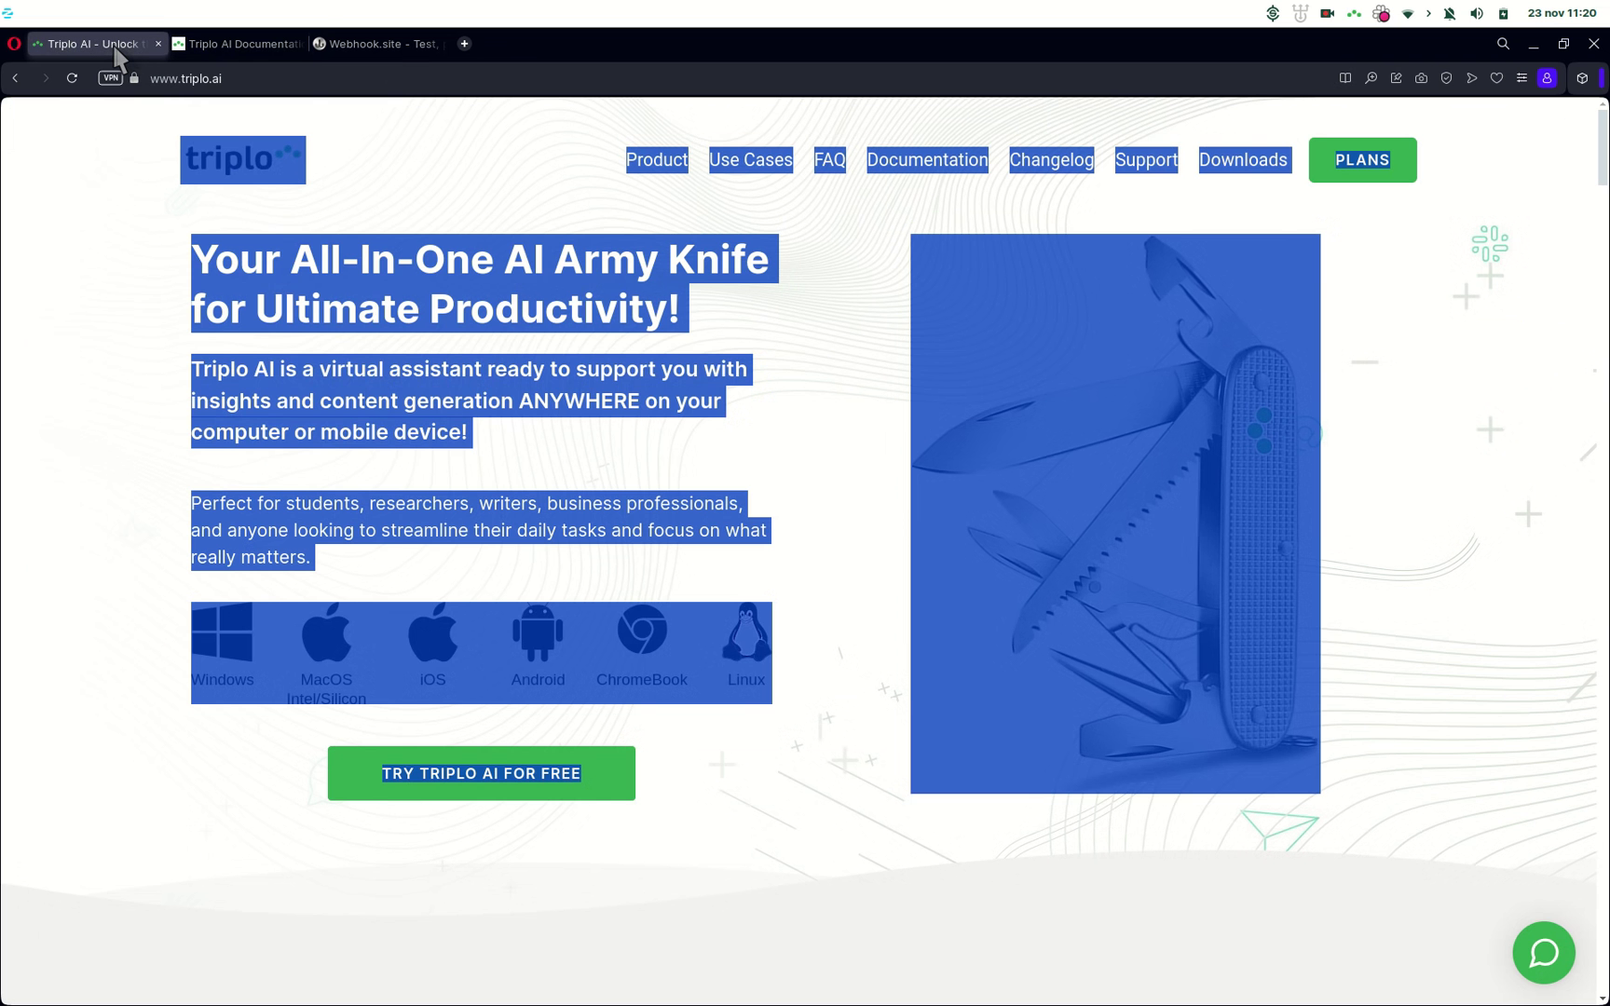
{"action": "left_click", "coordinate": [69, 288]}
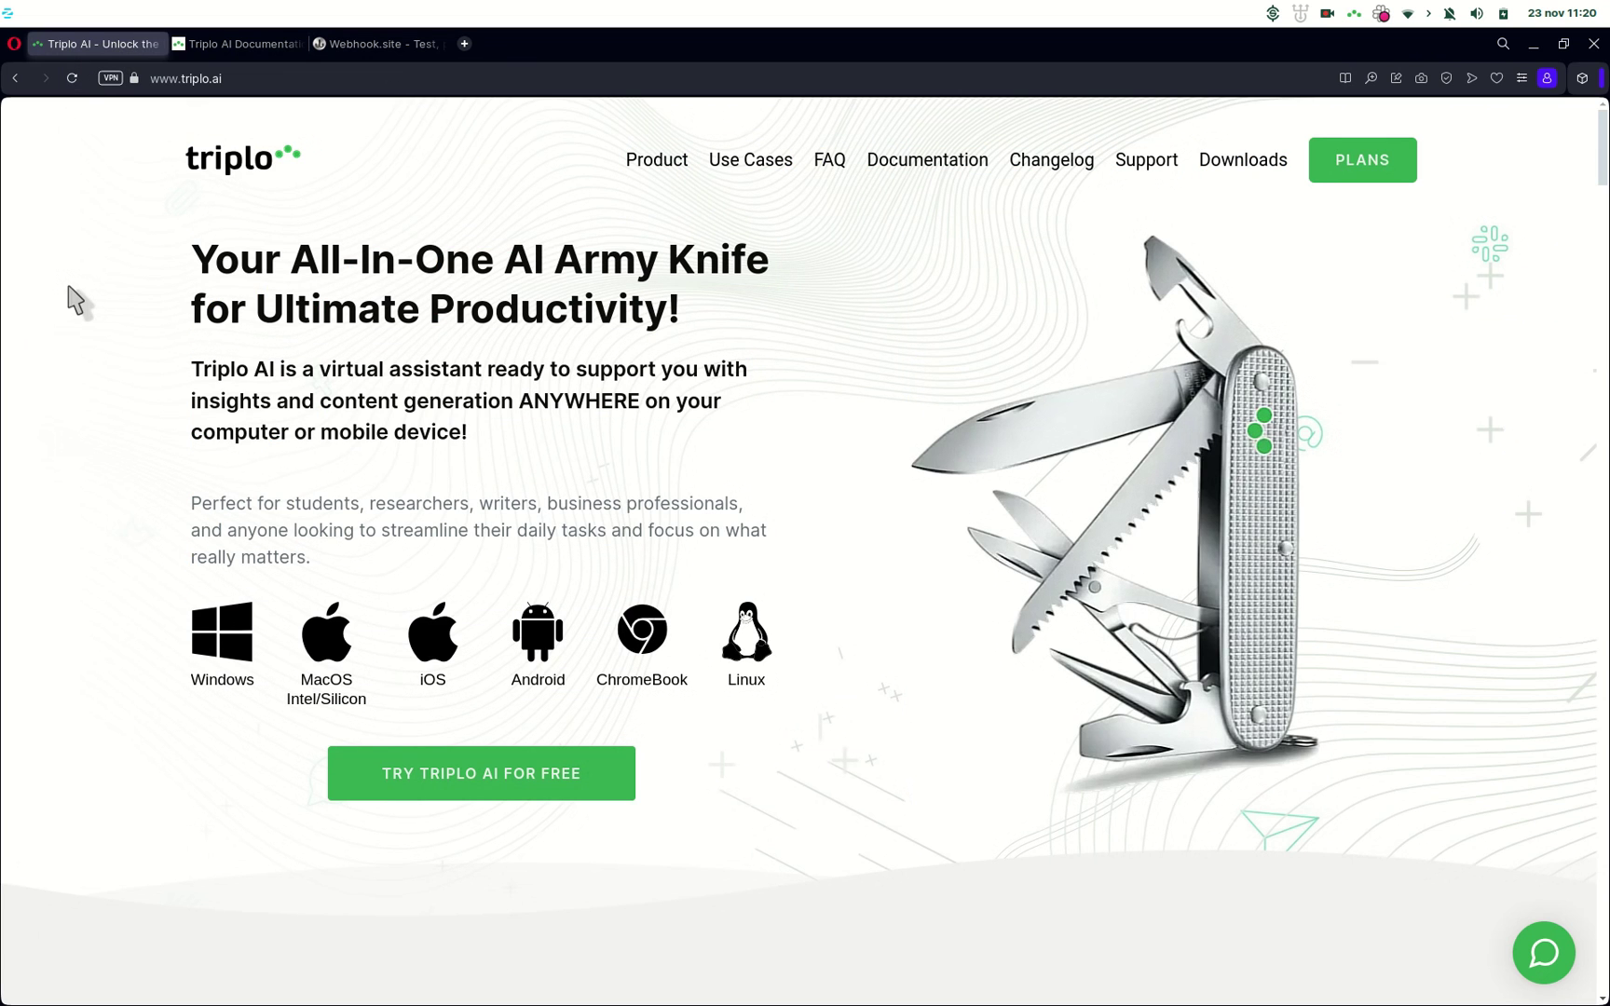
{"action": "mouse_move", "coordinate": [11, 180]}
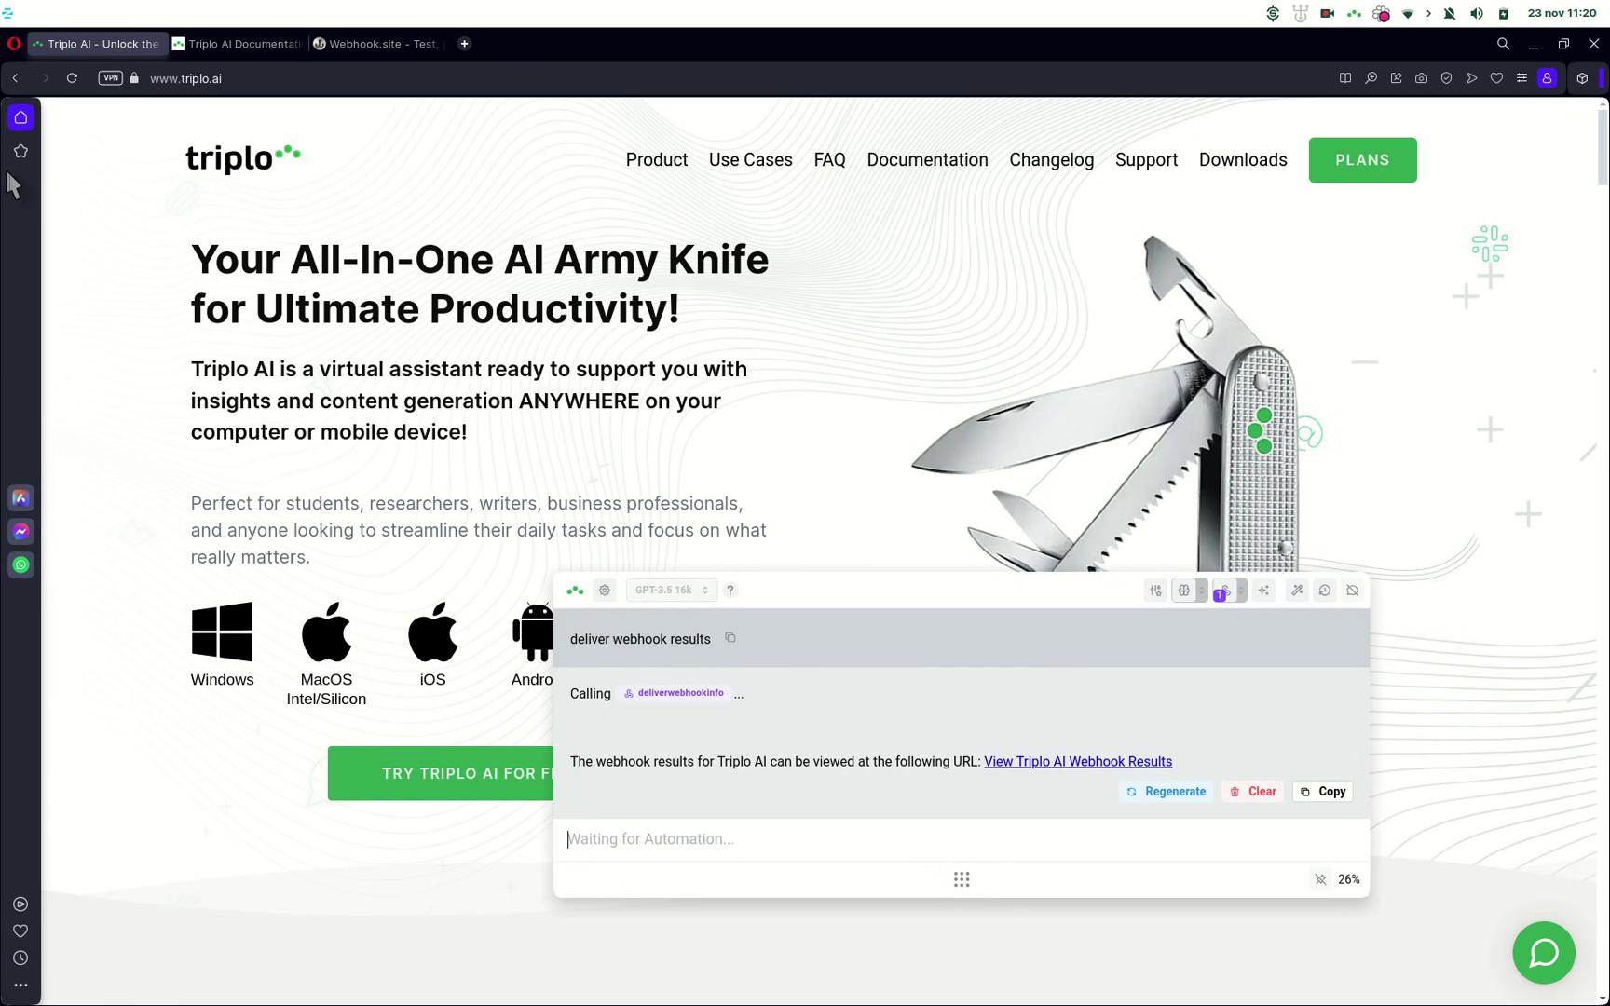
{"action": "left_click_drag", "start_coordinate": [723, 606], "coordinate": [908, 146]}
{"action": "left_click", "coordinate": [1418, 130]}
{"action": "type", "text": "what do "}
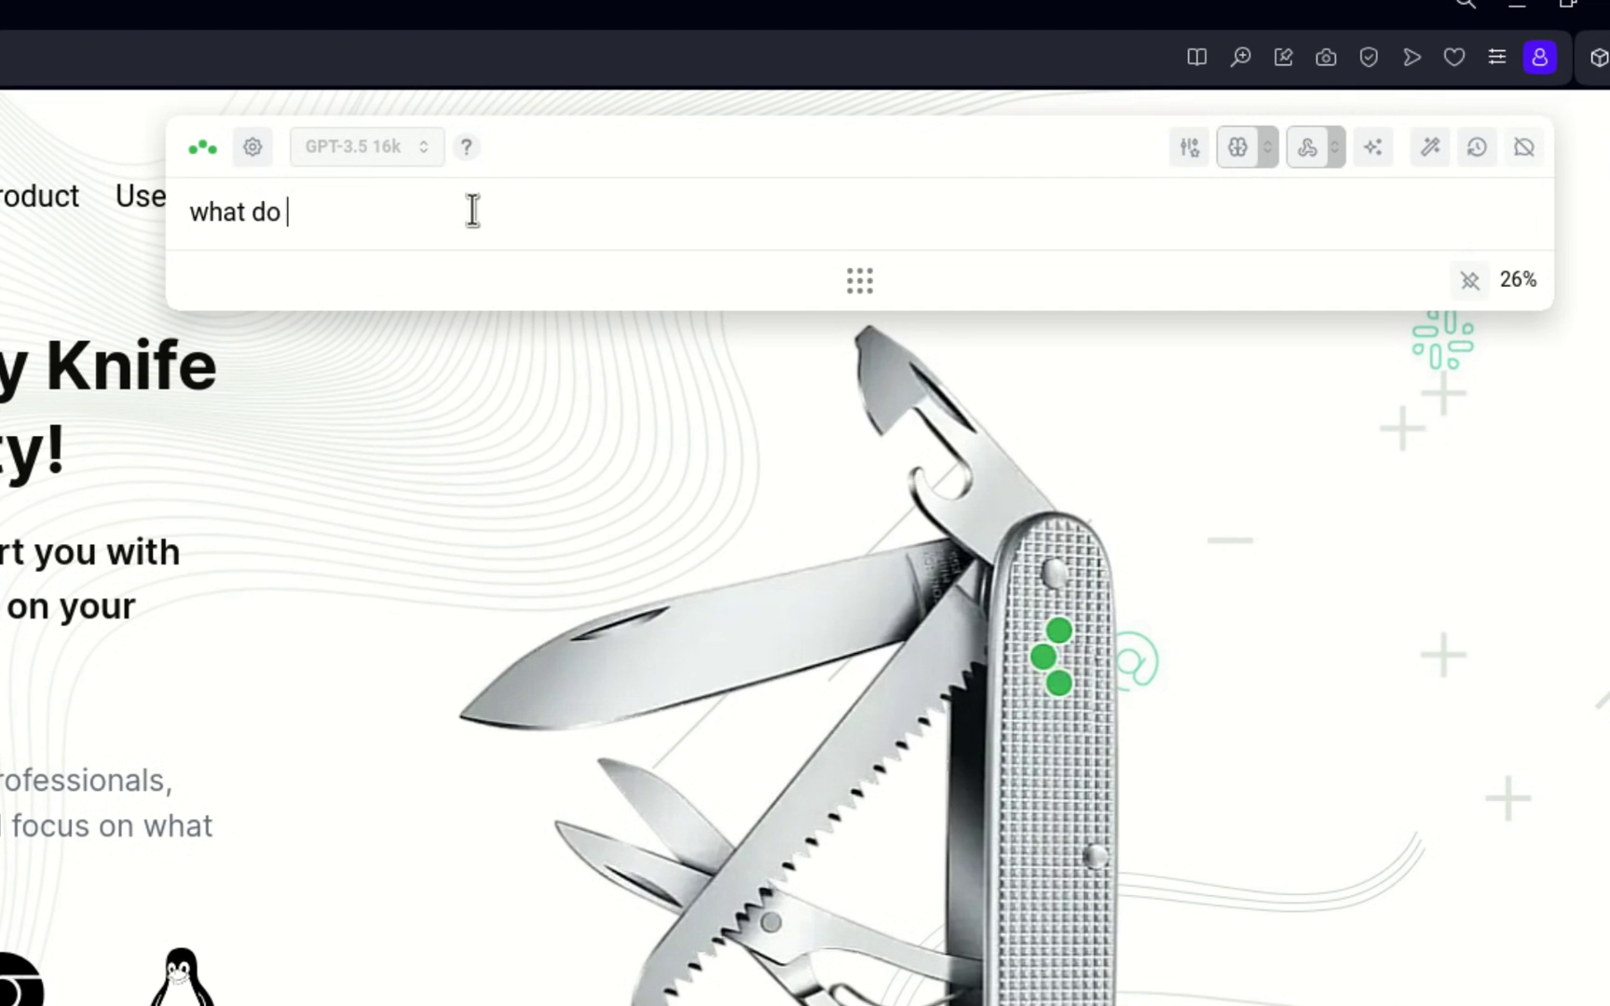
{"action": "type", "text": "to do in rio in a 3 day trip?"}
{"action": "key", "text": "Return"}
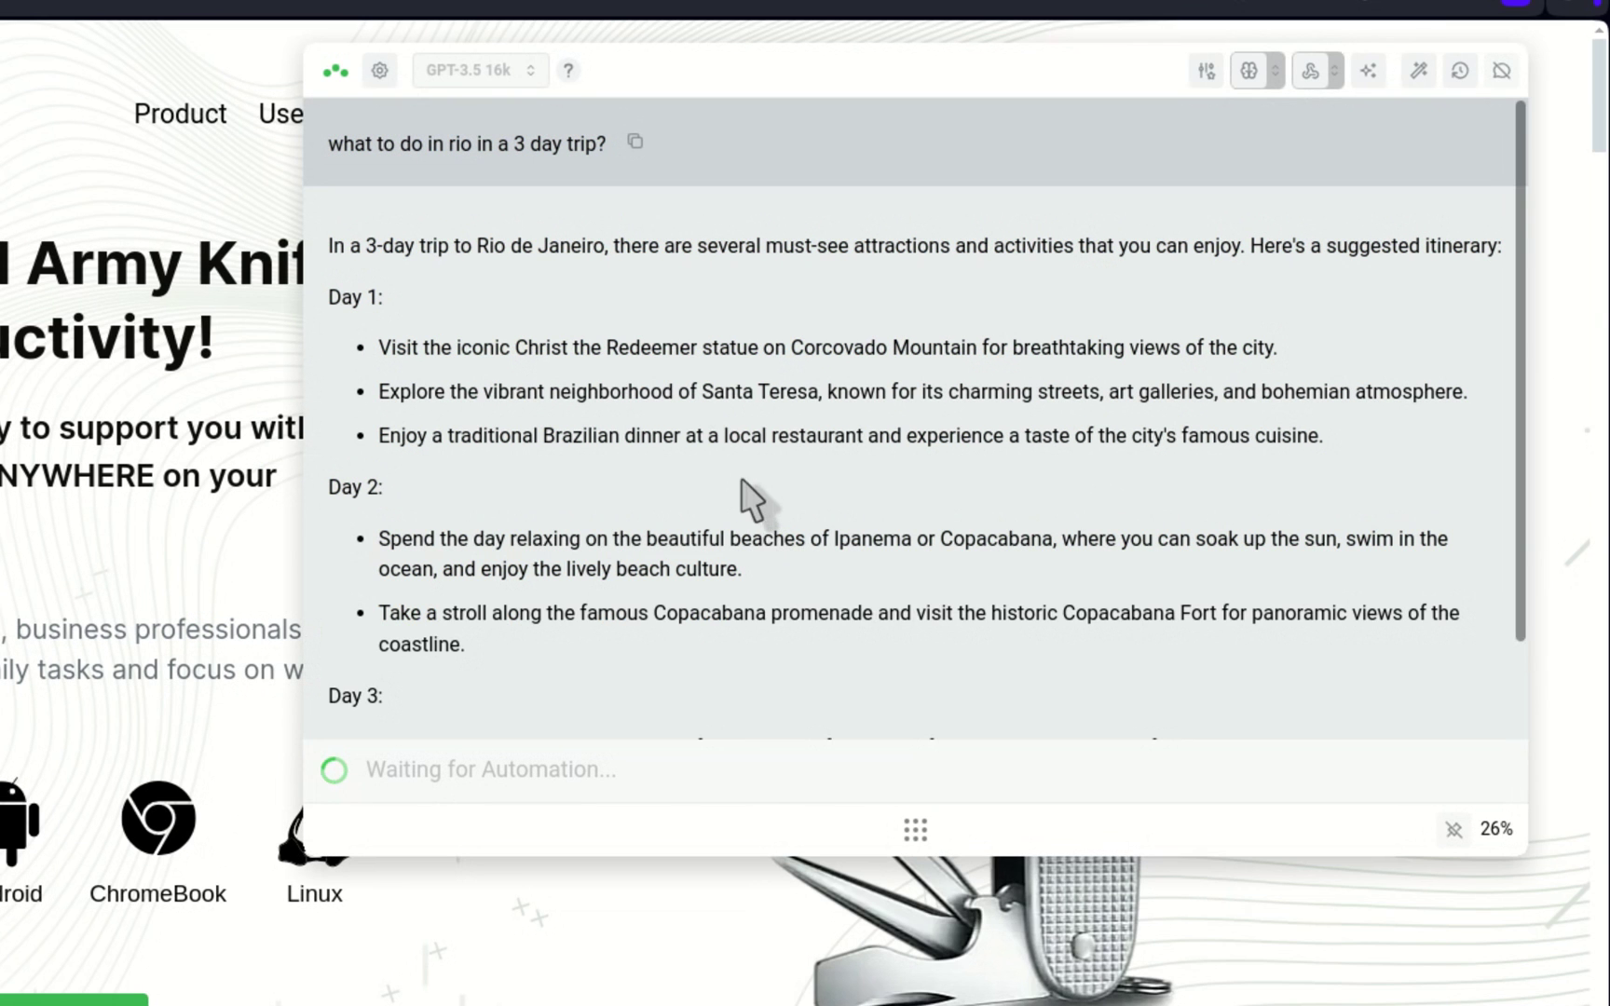
{"action": "scroll", "coordinate": [881, 466], "scroll_direction": "down", "scroll_amount": 5}
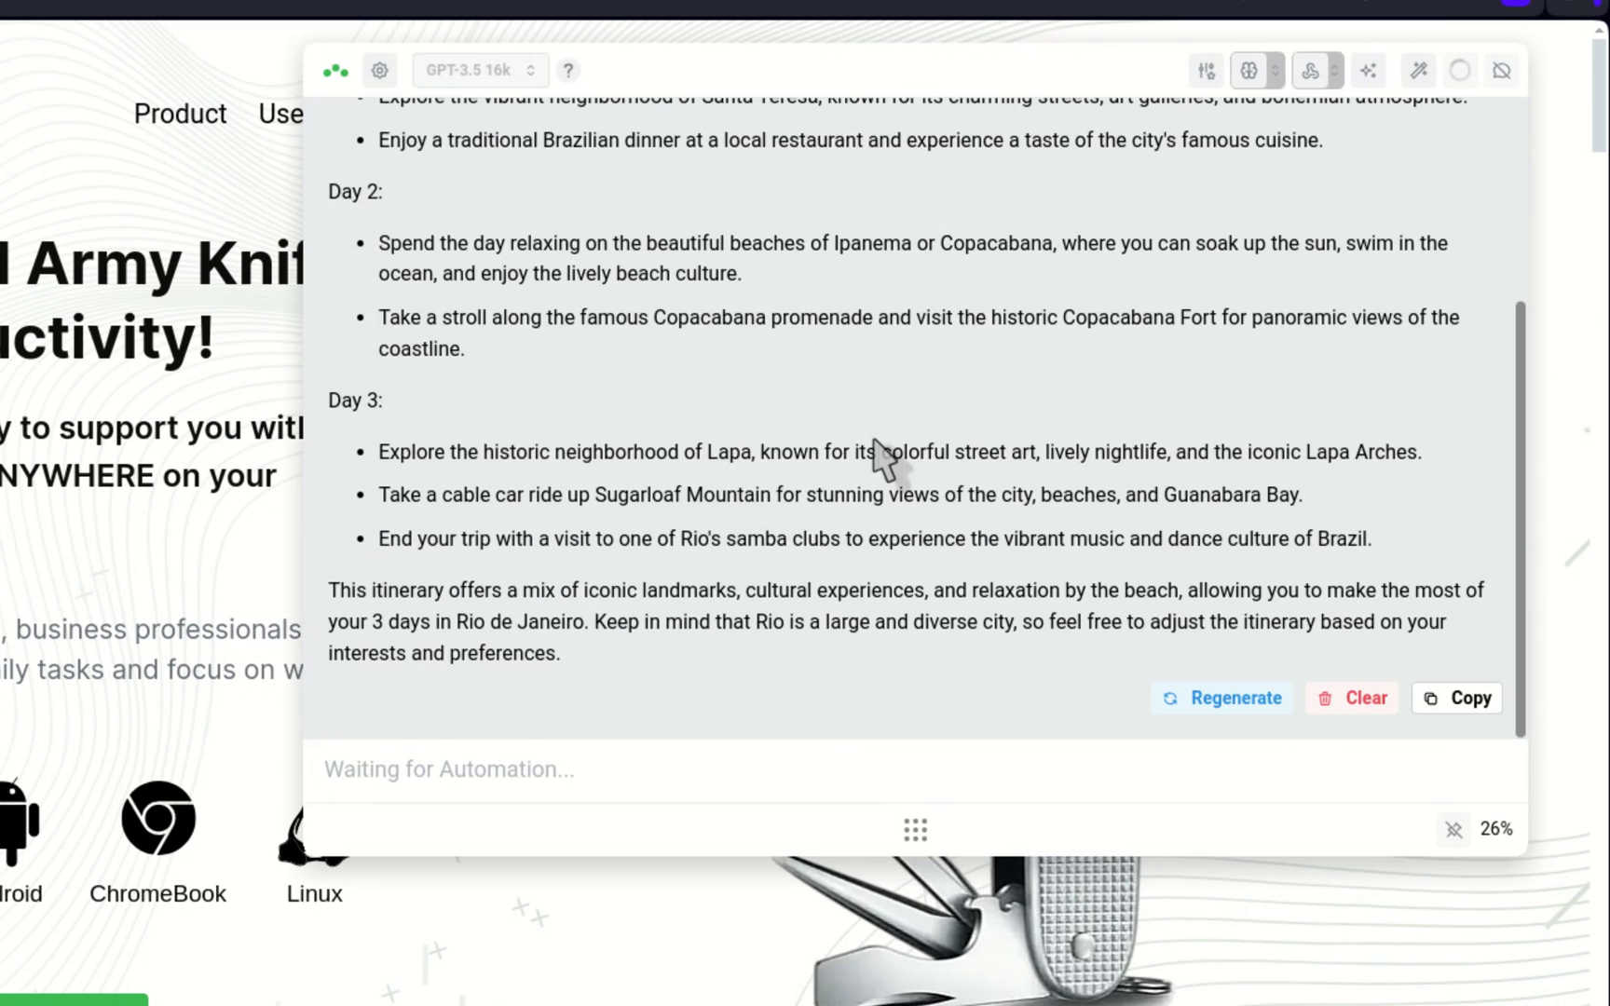
{"action": "scroll", "coordinate": [881, 460], "scroll_direction": "up", "scroll_amount": 5}
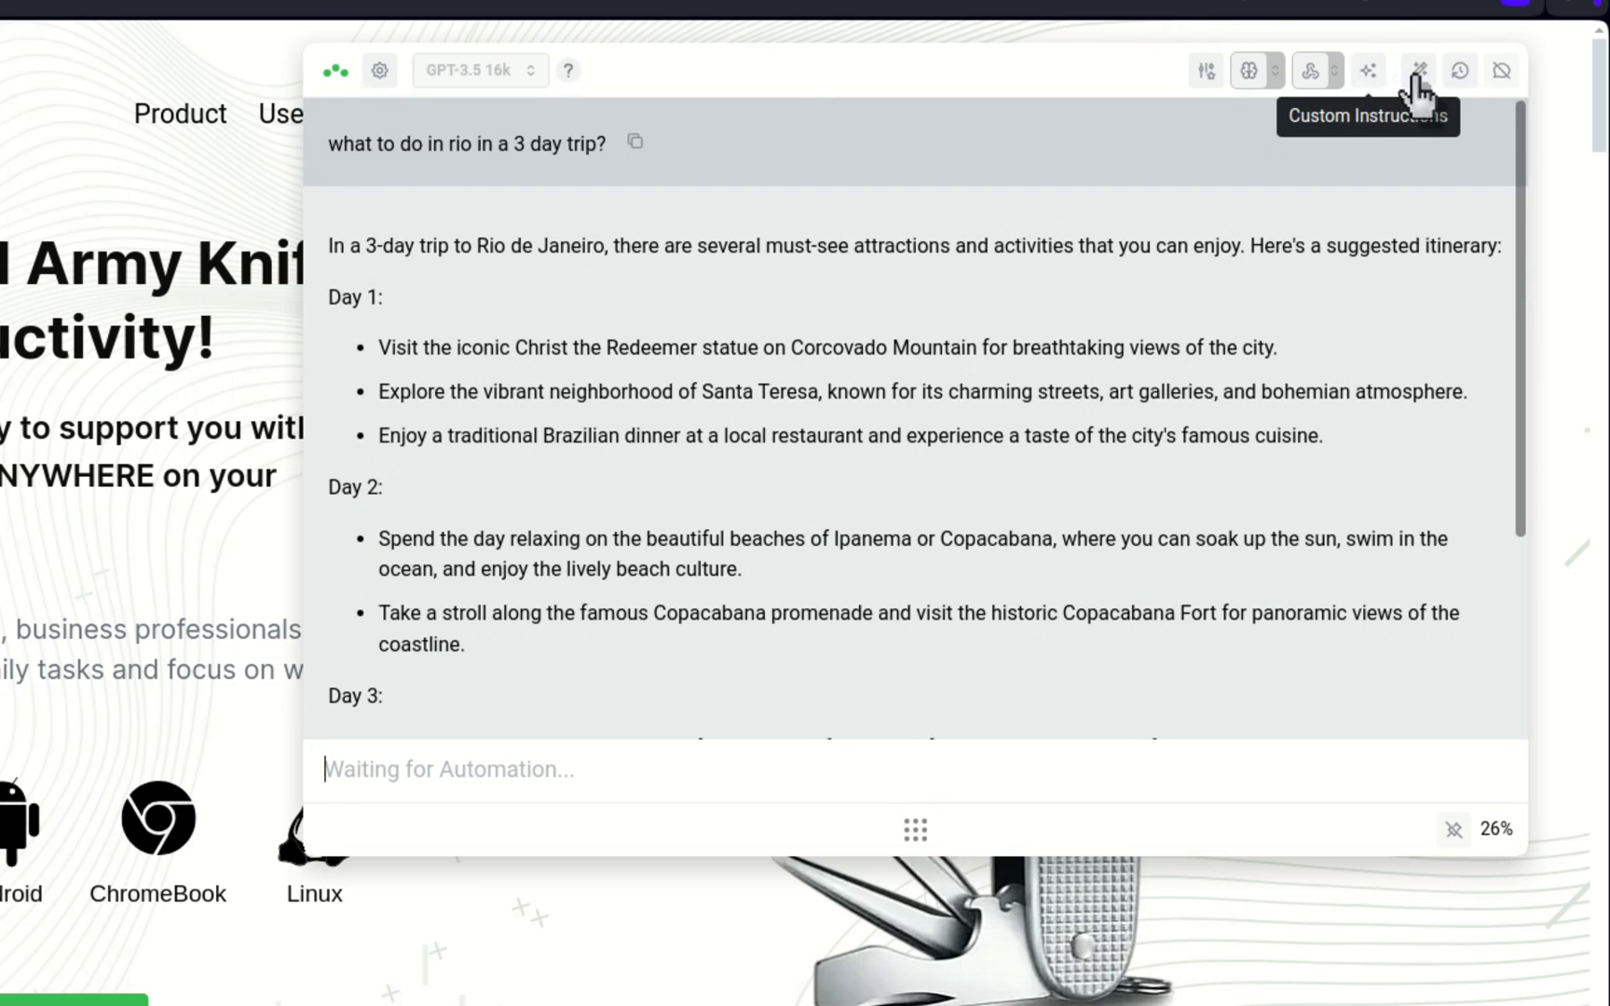
Step: In Chat History, append a companion's name to the Rio chat title, then regenerate the title
{"action": "left_click", "coordinate": [1459, 73]}
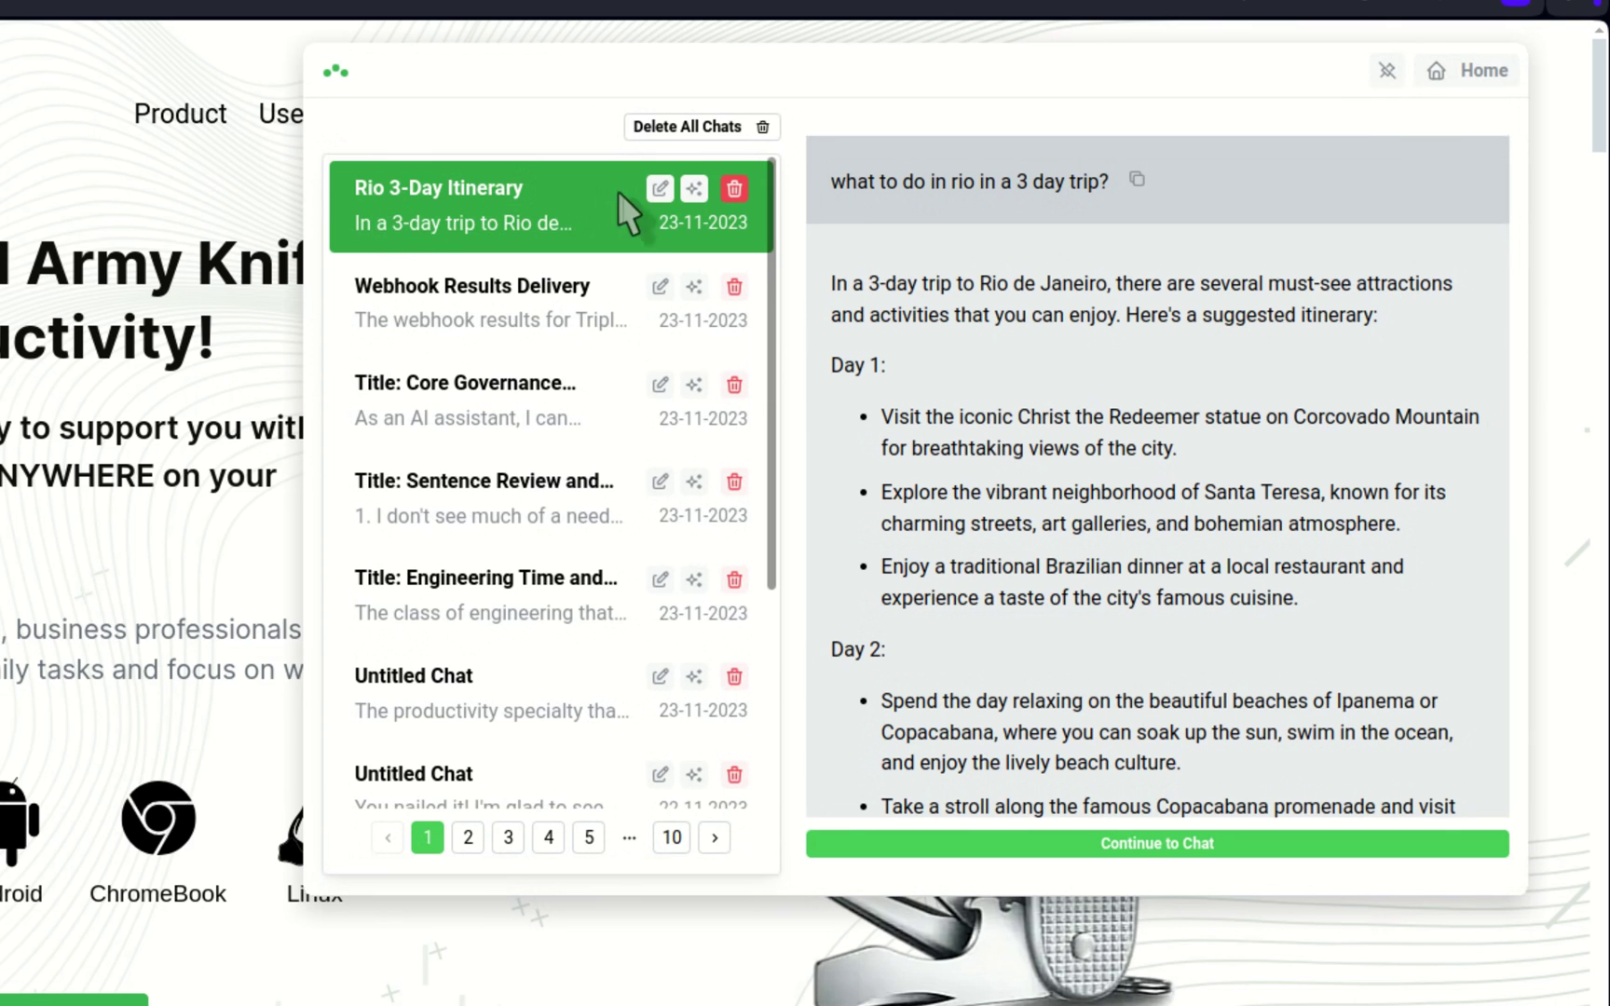
{"action": "left_click", "coordinate": [659, 189]}
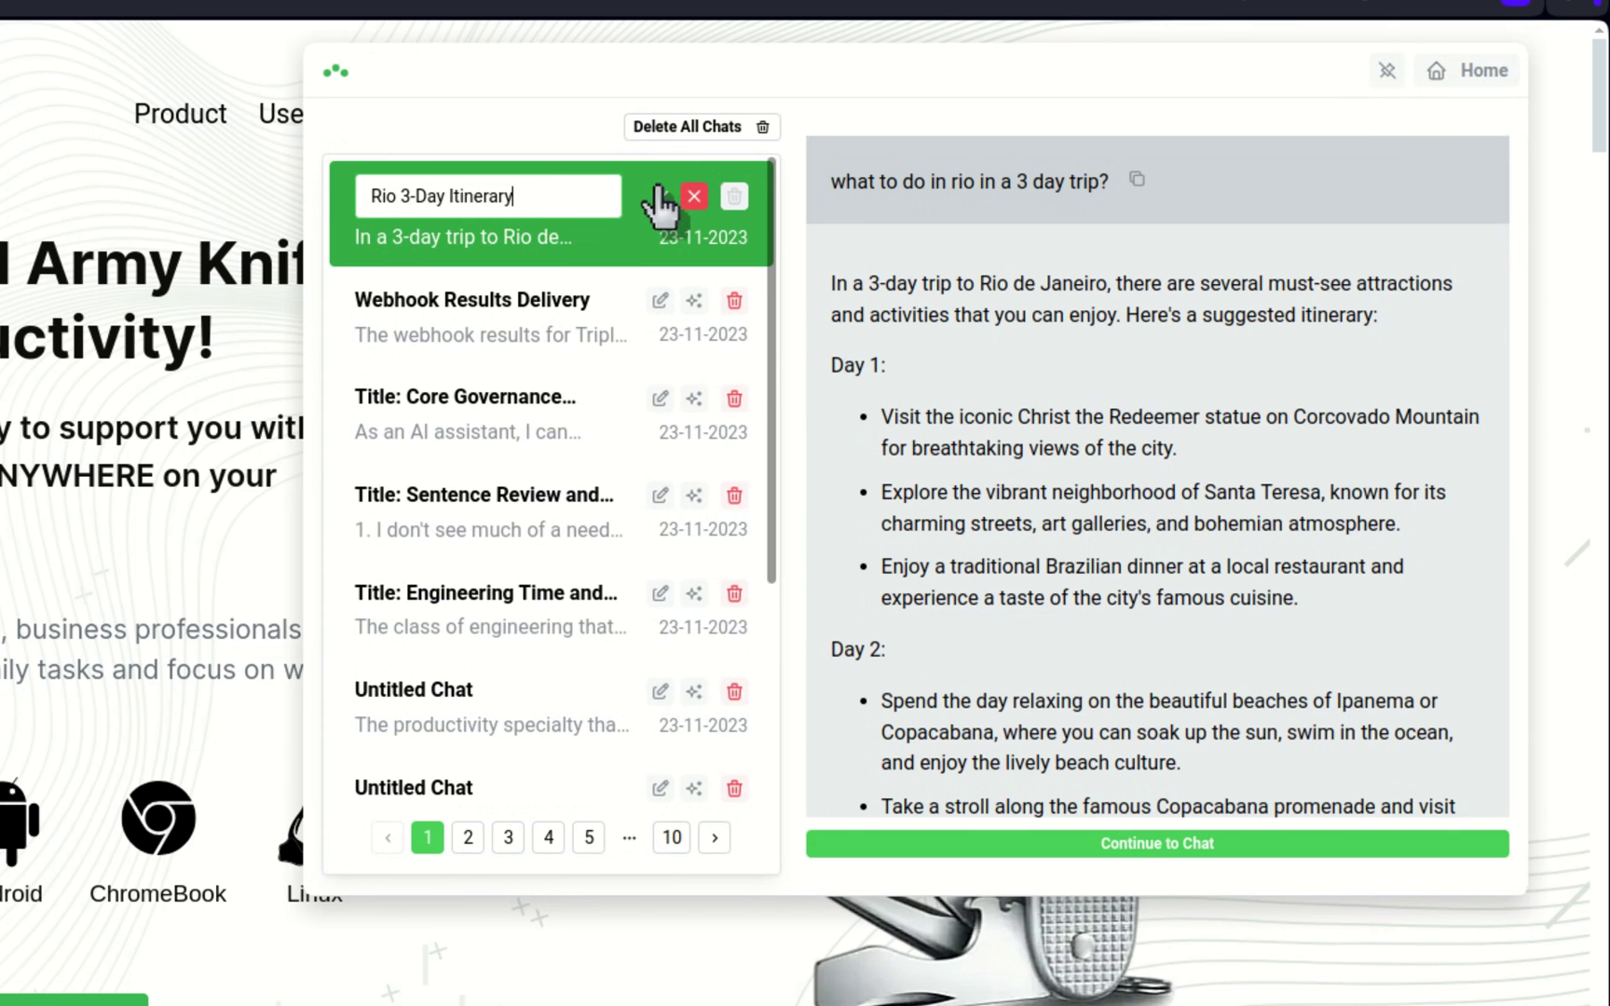
{"action": "type", "text": "with Igor"}
{"action": "key", "text": "Return"}
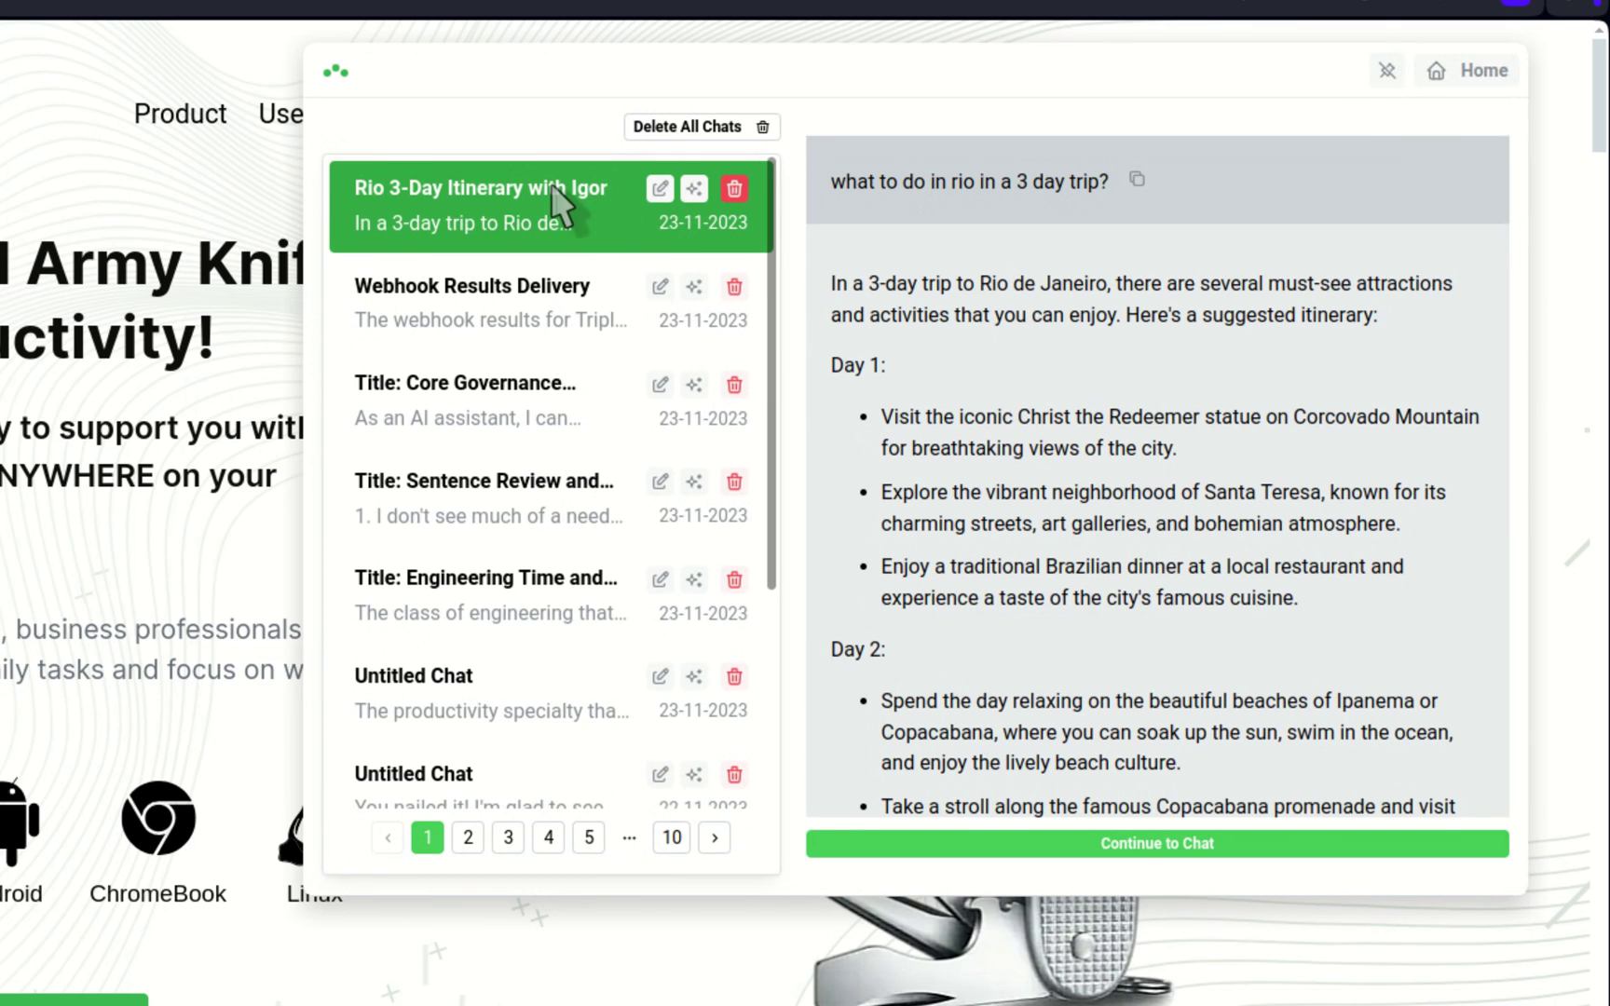
{"action": "left_click", "coordinate": [696, 191]}
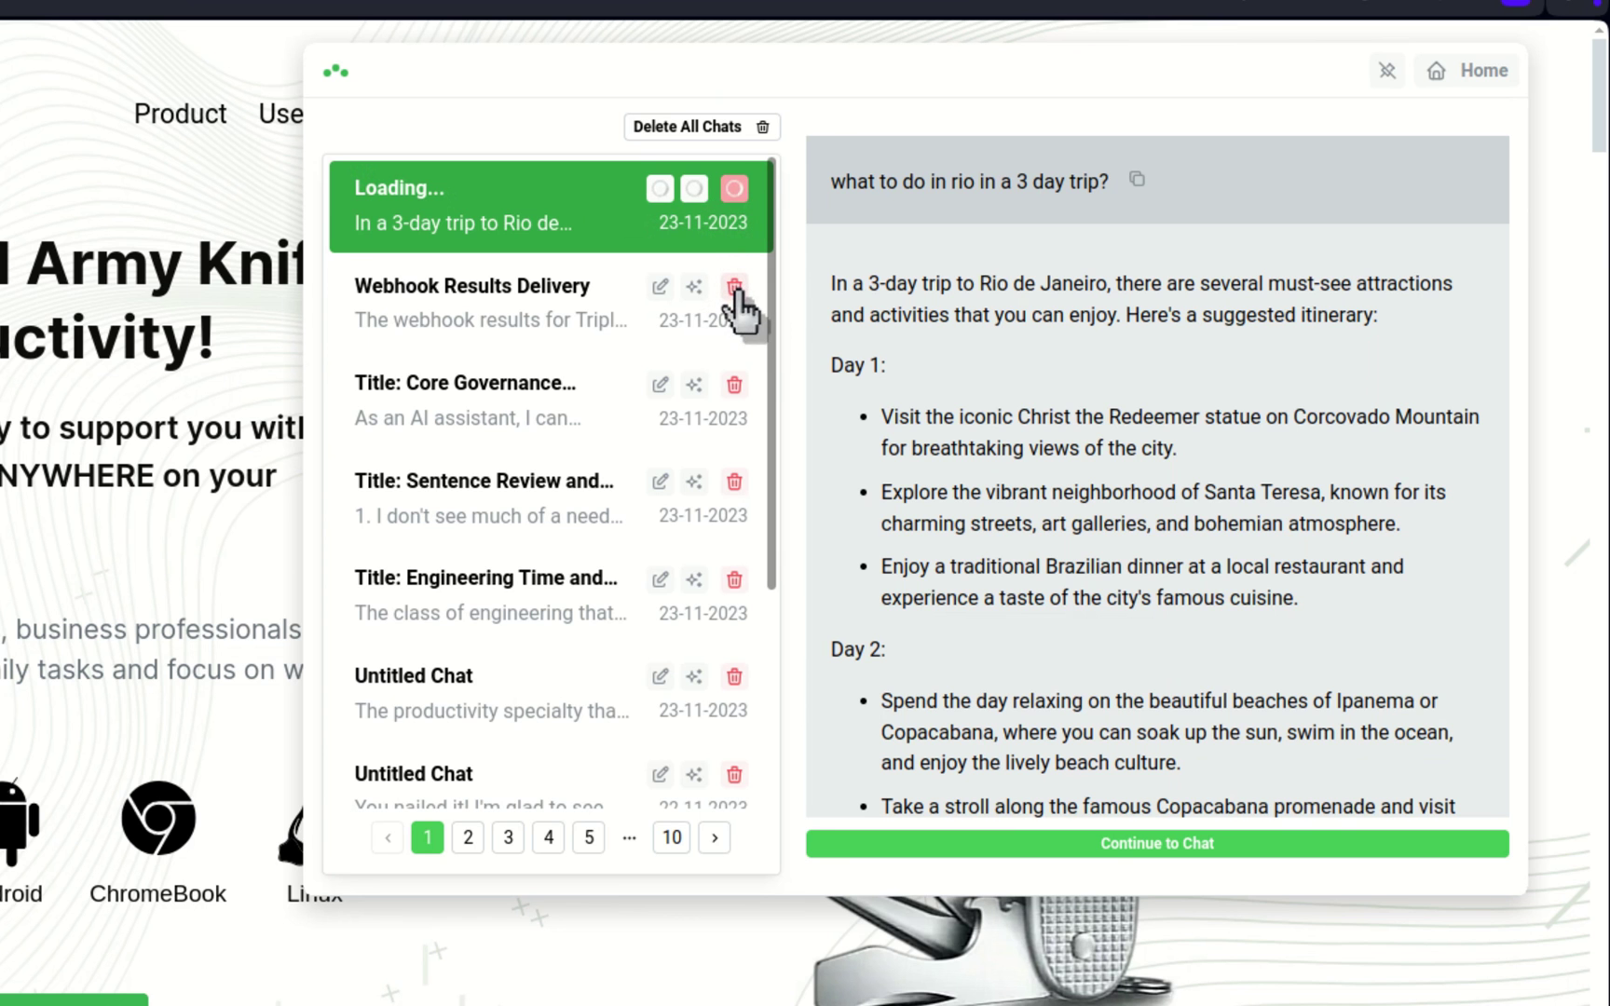
Step: Copy the full Rio three-day itinerary answer to the clipboard
{"action": "scroll", "coordinate": [1053, 275], "scroll_direction": "down", "scroll_amount": 5}
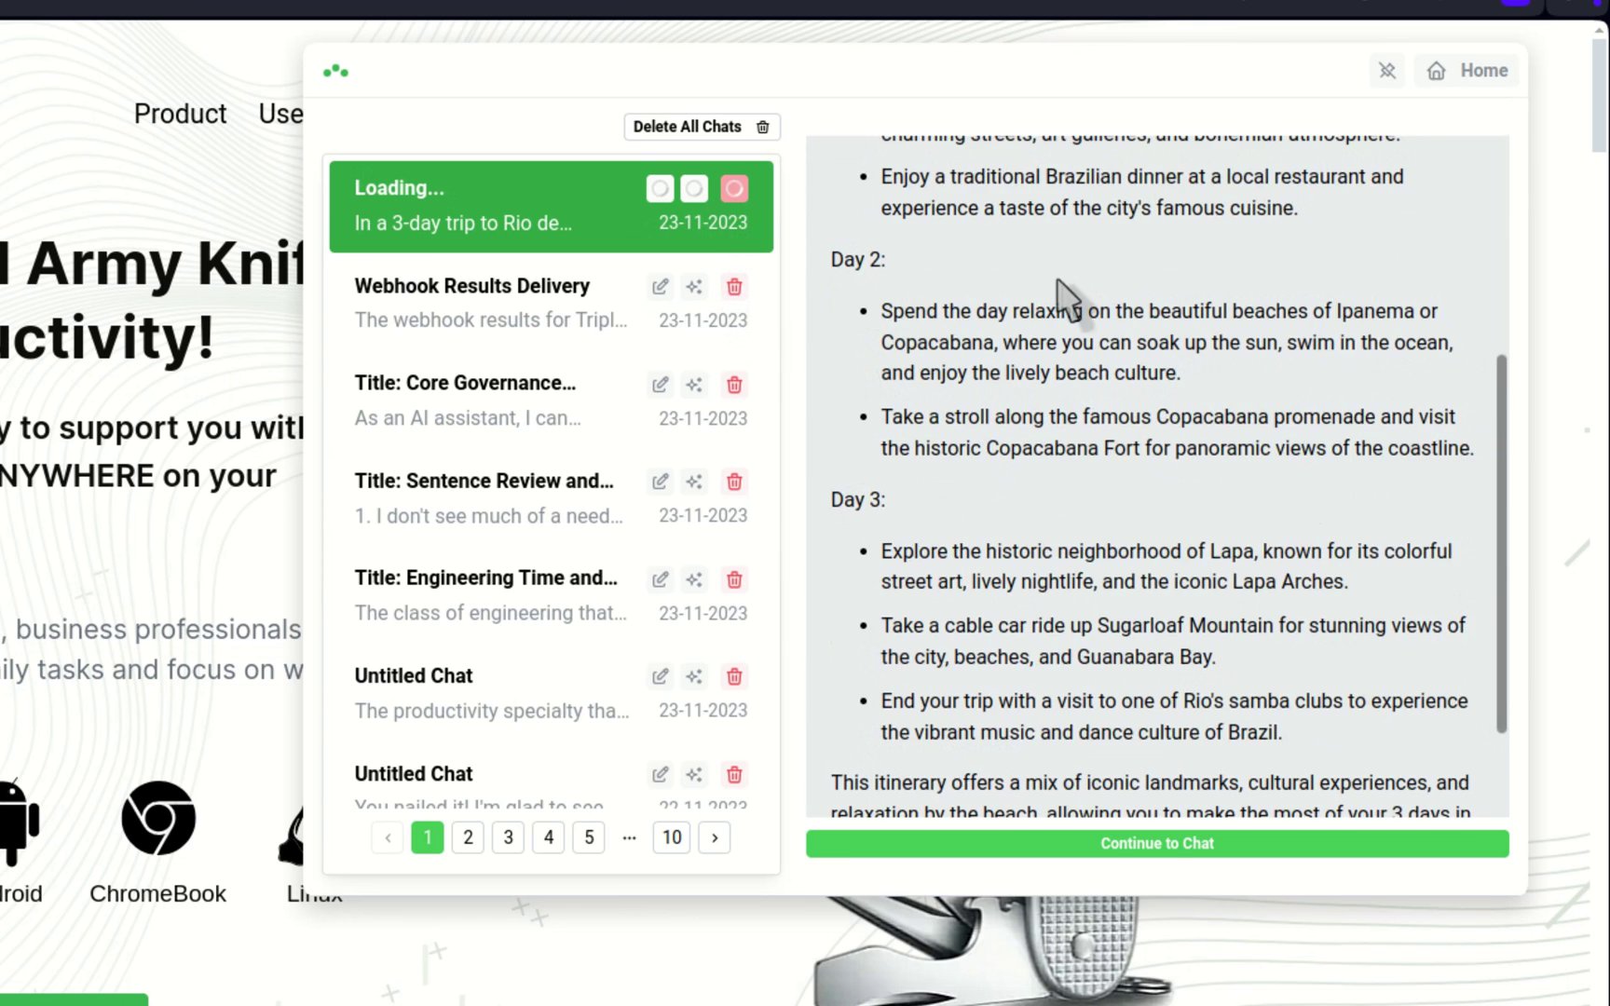
{"action": "scroll", "coordinate": [1081, 377], "scroll_direction": "down", "scroll_amount": 2}
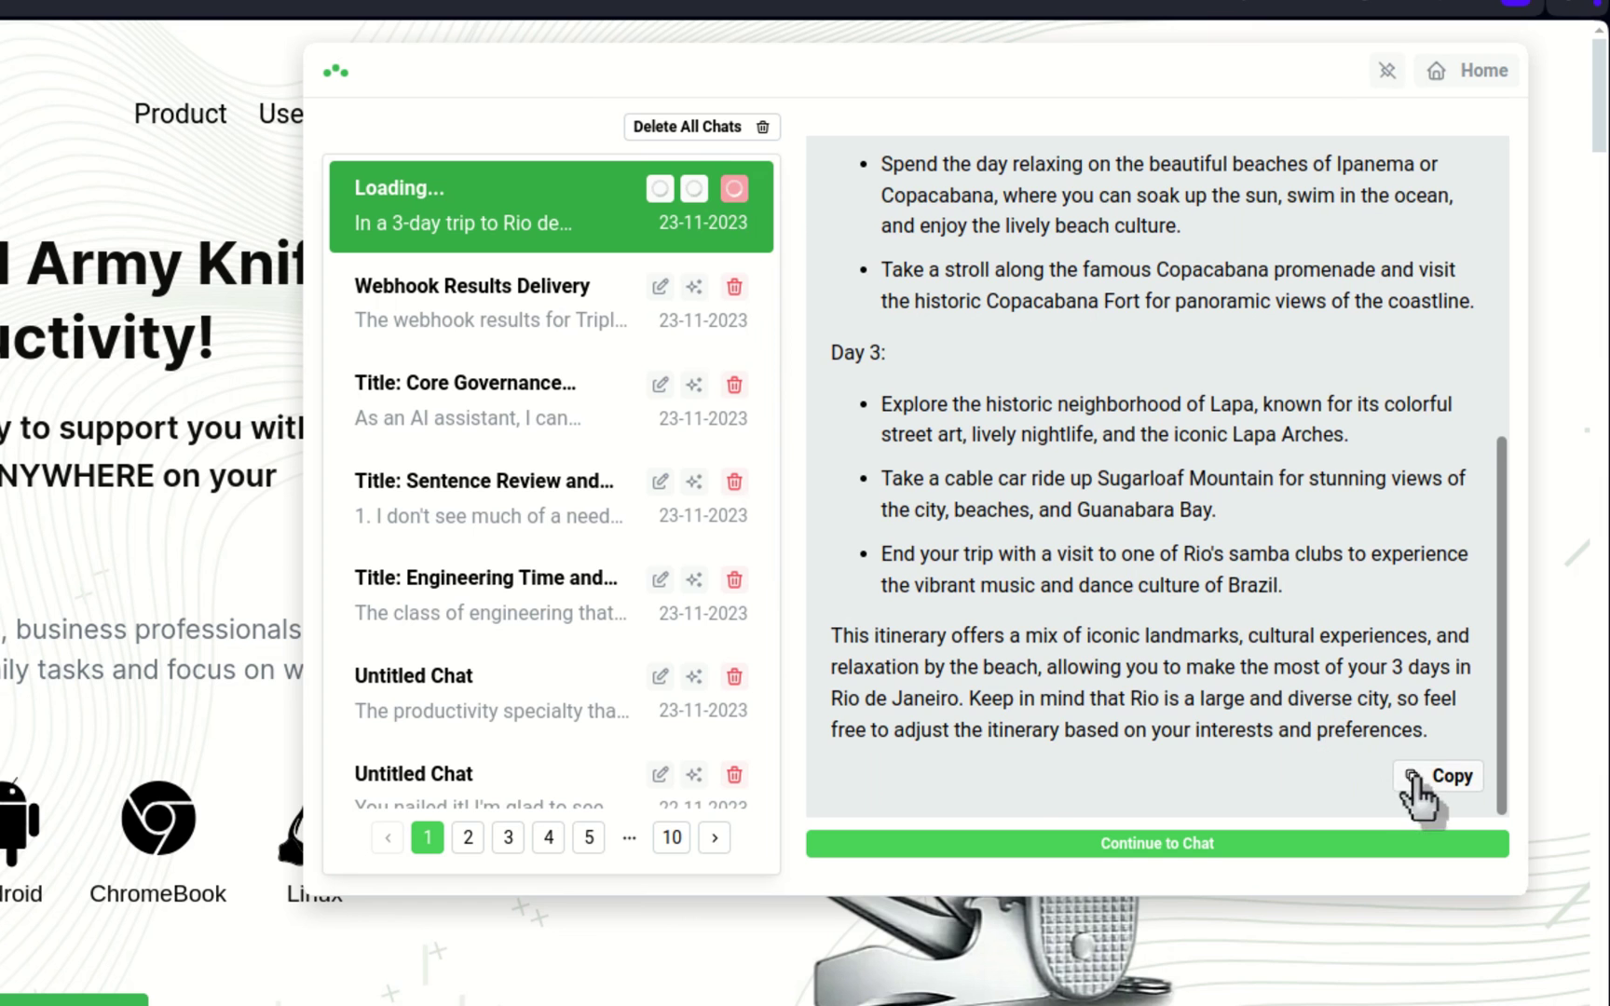
{"action": "scroll", "coordinate": [1249, 466], "scroll_direction": "up", "scroll_amount": 10}
{"action": "scroll", "coordinate": [1215, 198], "scroll_direction": "down", "scroll_amount": 10}
{"action": "left_click", "coordinate": [1414, 783]}
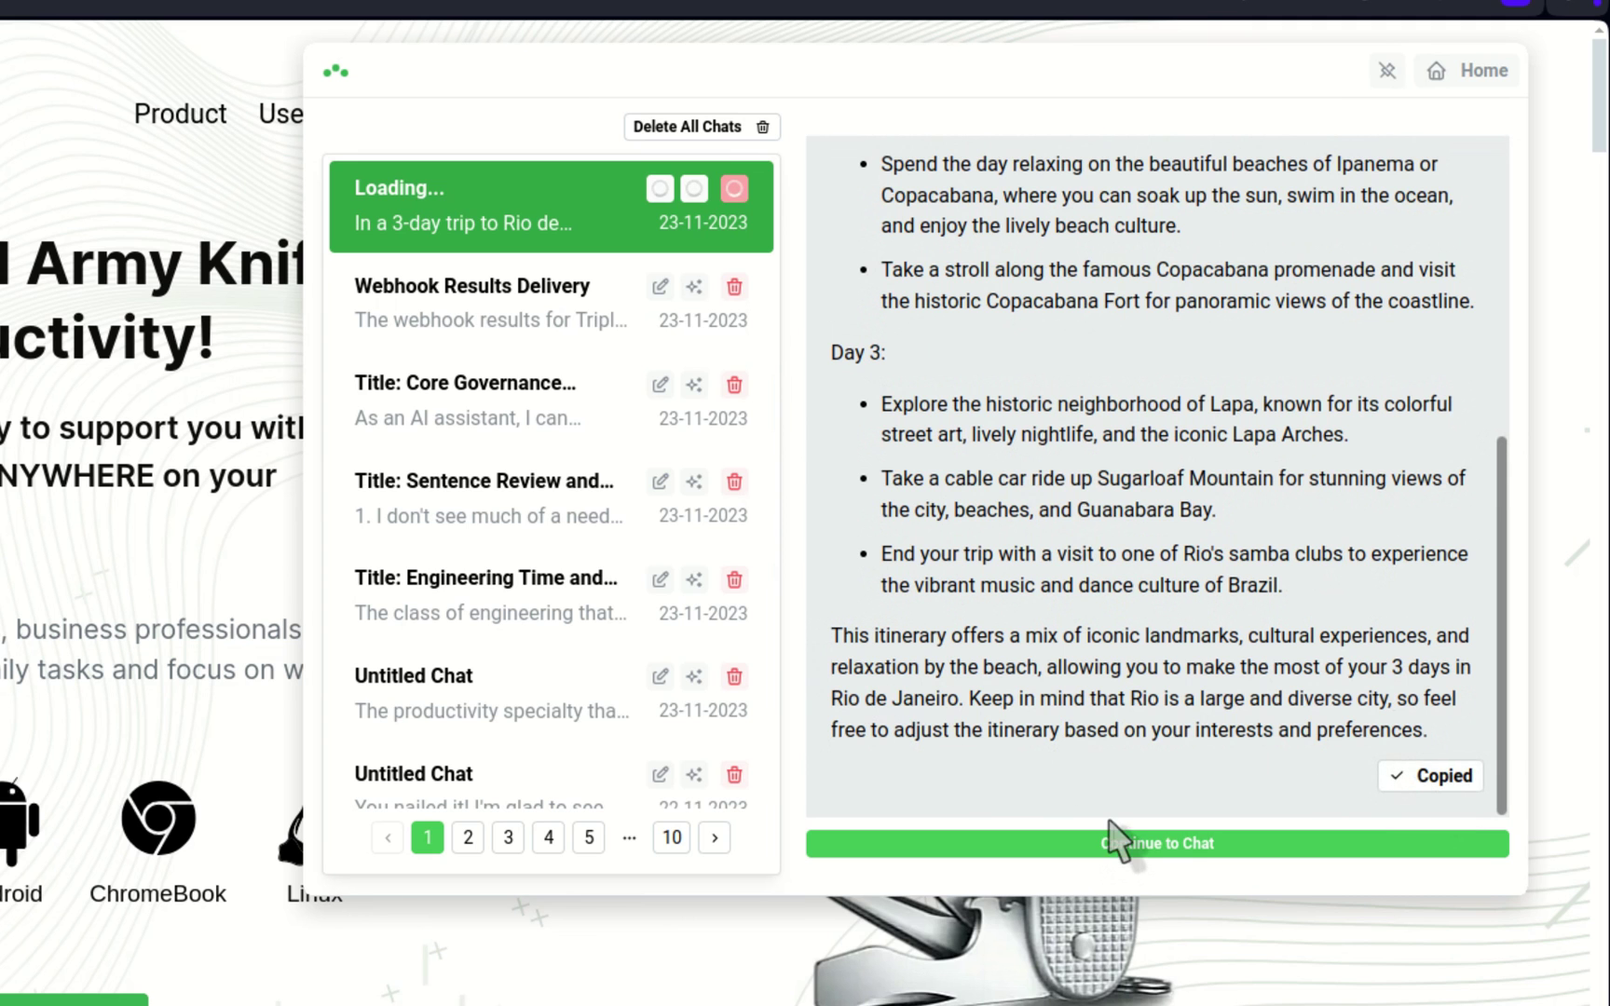
Step: Revoke the first Android device and switch off custom prompt, instruction and automation syncing
{"action": "left_click", "coordinate": [1105, 846]}
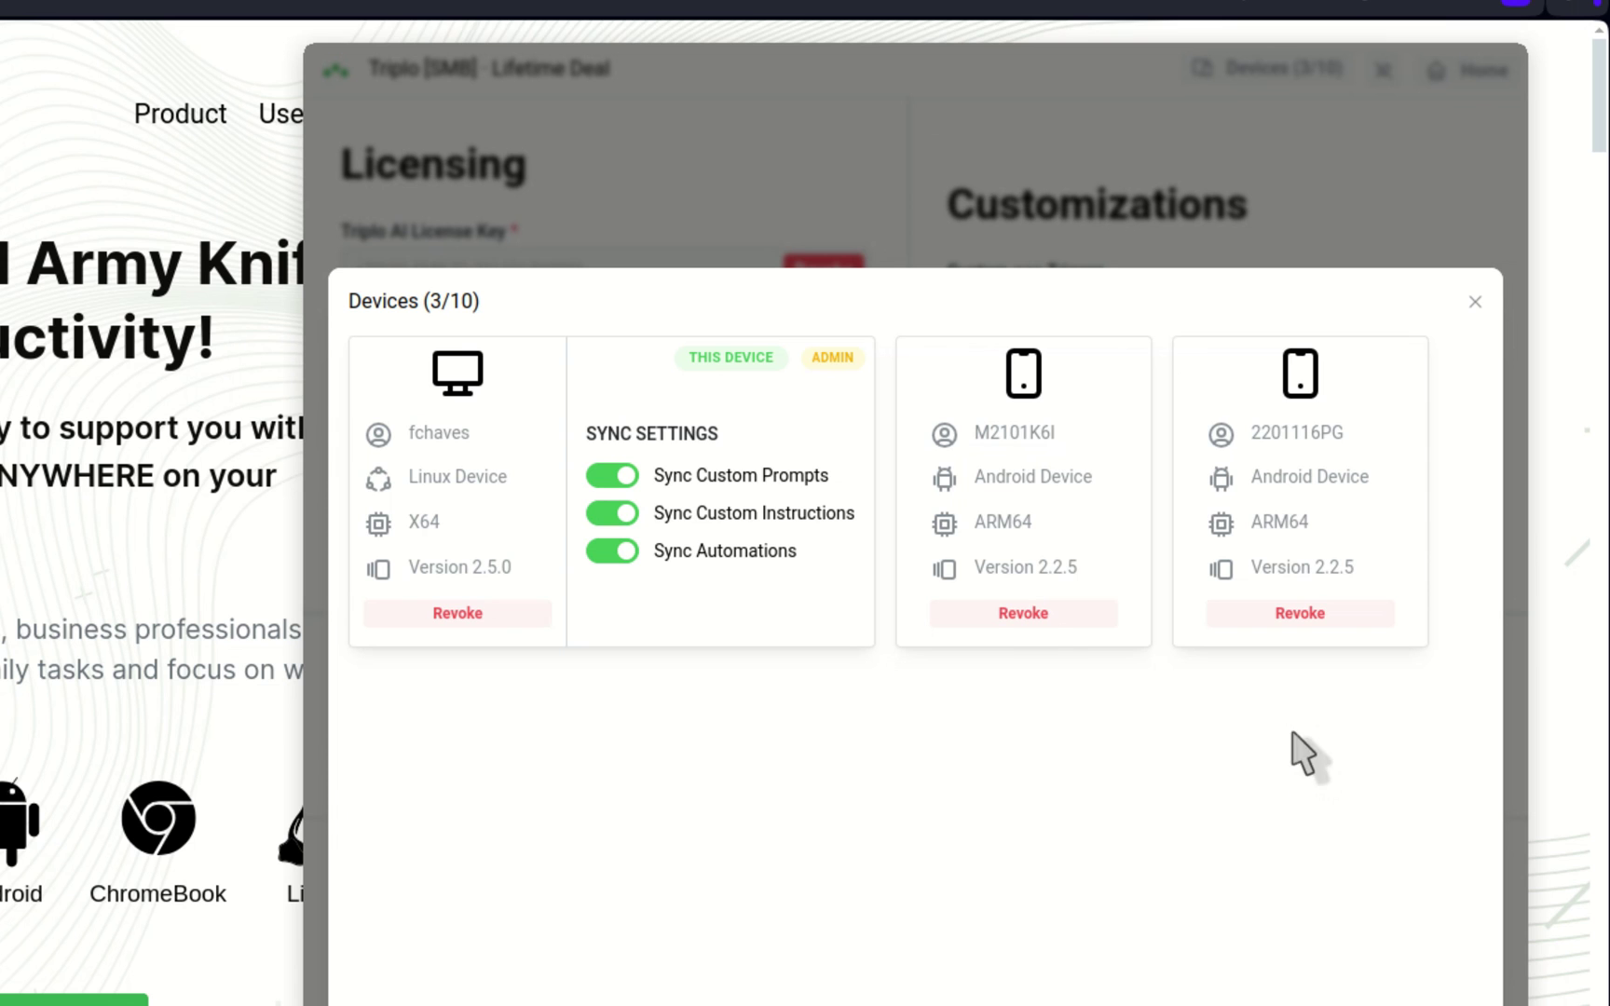
{"action": "left_click", "coordinate": [1020, 615]}
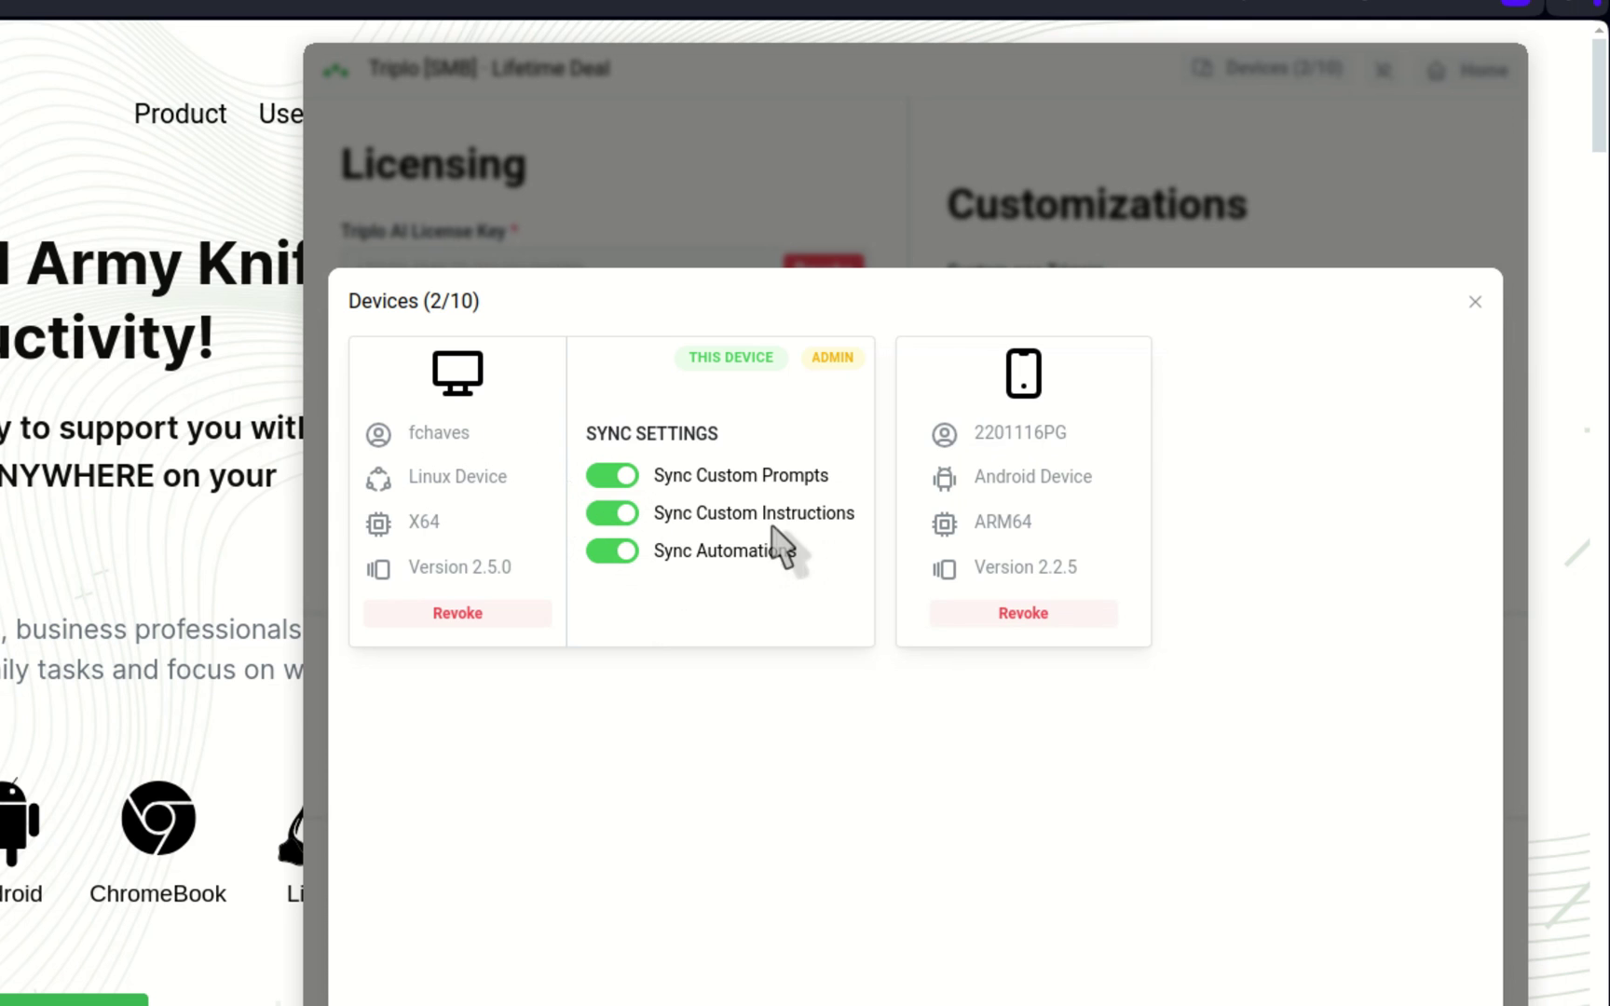
{"action": "left_click", "coordinate": [605, 475]}
{"action": "left_click", "coordinate": [606, 514]}
{"action": "left_click", "coordinate": [610, 551]}
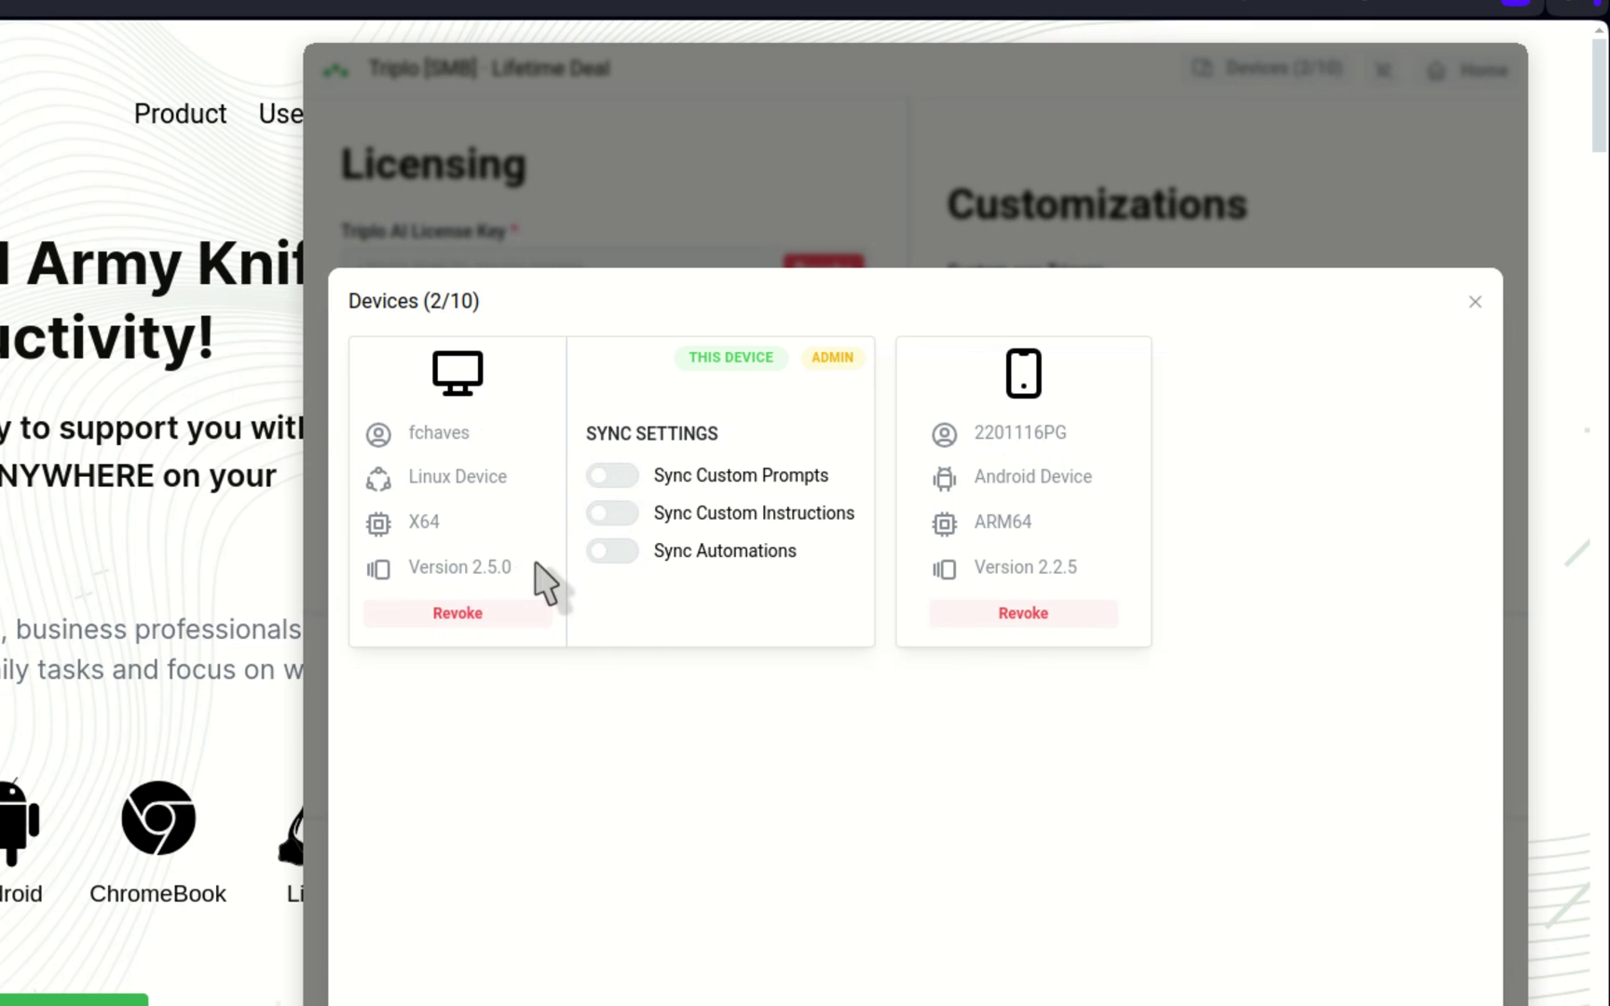
Step: Turn syncing of custom prompts, custom instructions and automations back on
{"action": "left_click", "coordinate": [615, 475]}
{"action": "left_click", "coordinate": [615, 514]}
{"action": "left_click", "coordinate": [615, 550]}
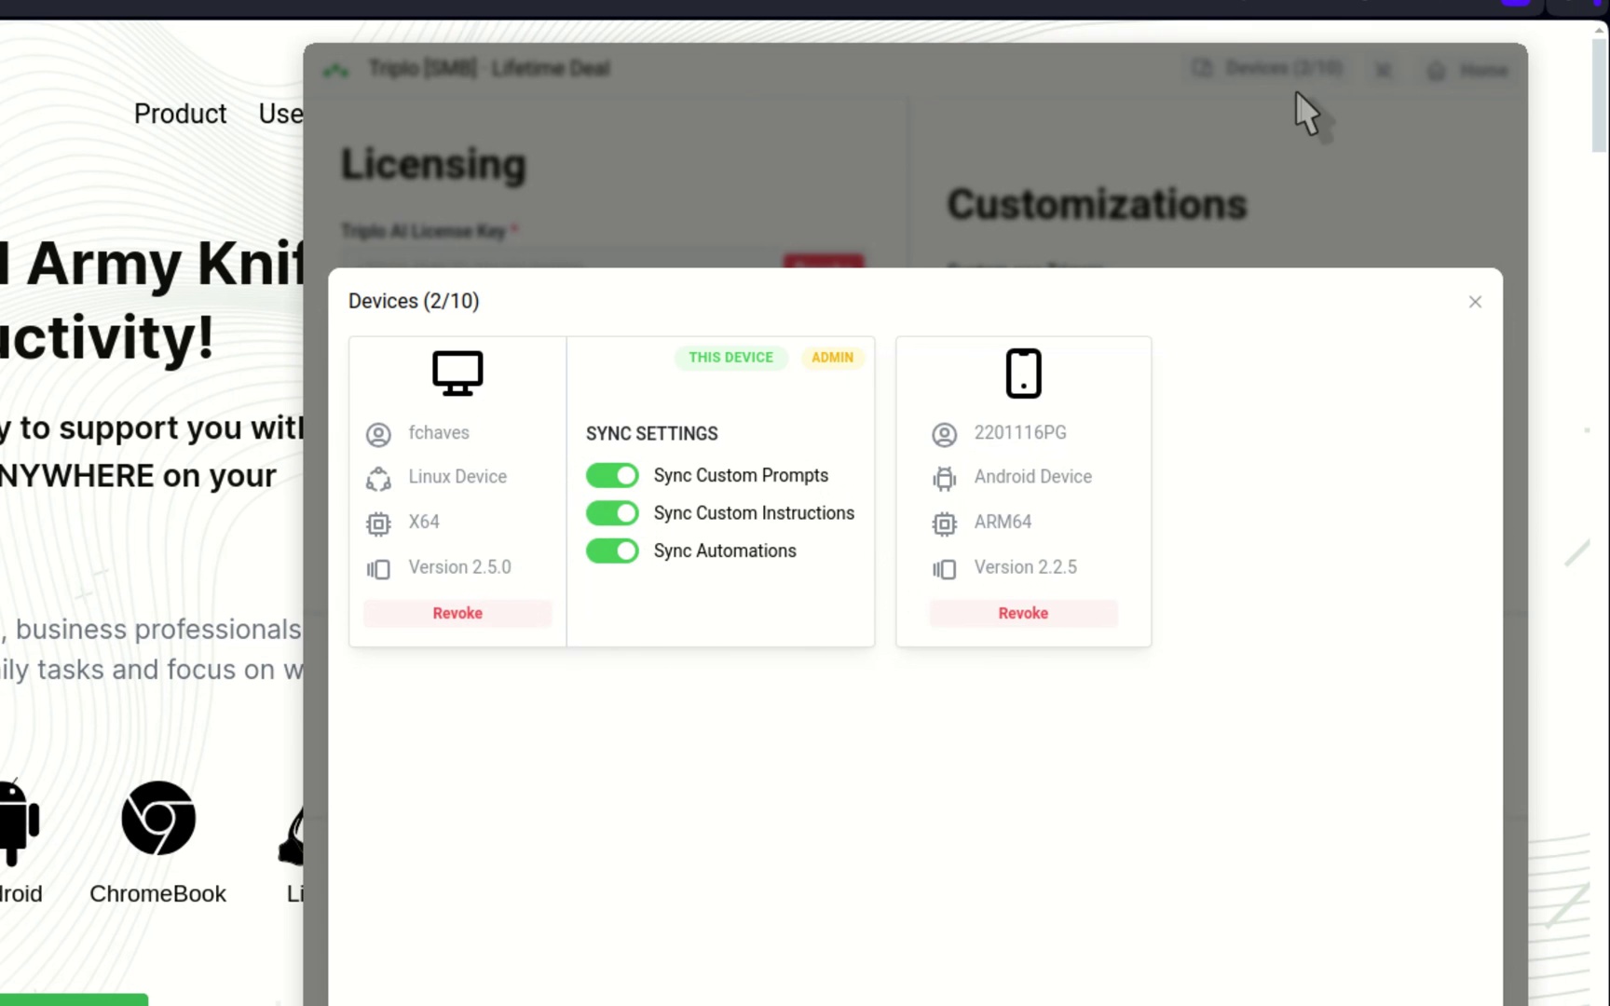
Step: Close the Devices (2/10) window to get back to the Rio itinerary chat
{"action": "left_click", "coordinate": [1475, 302]}
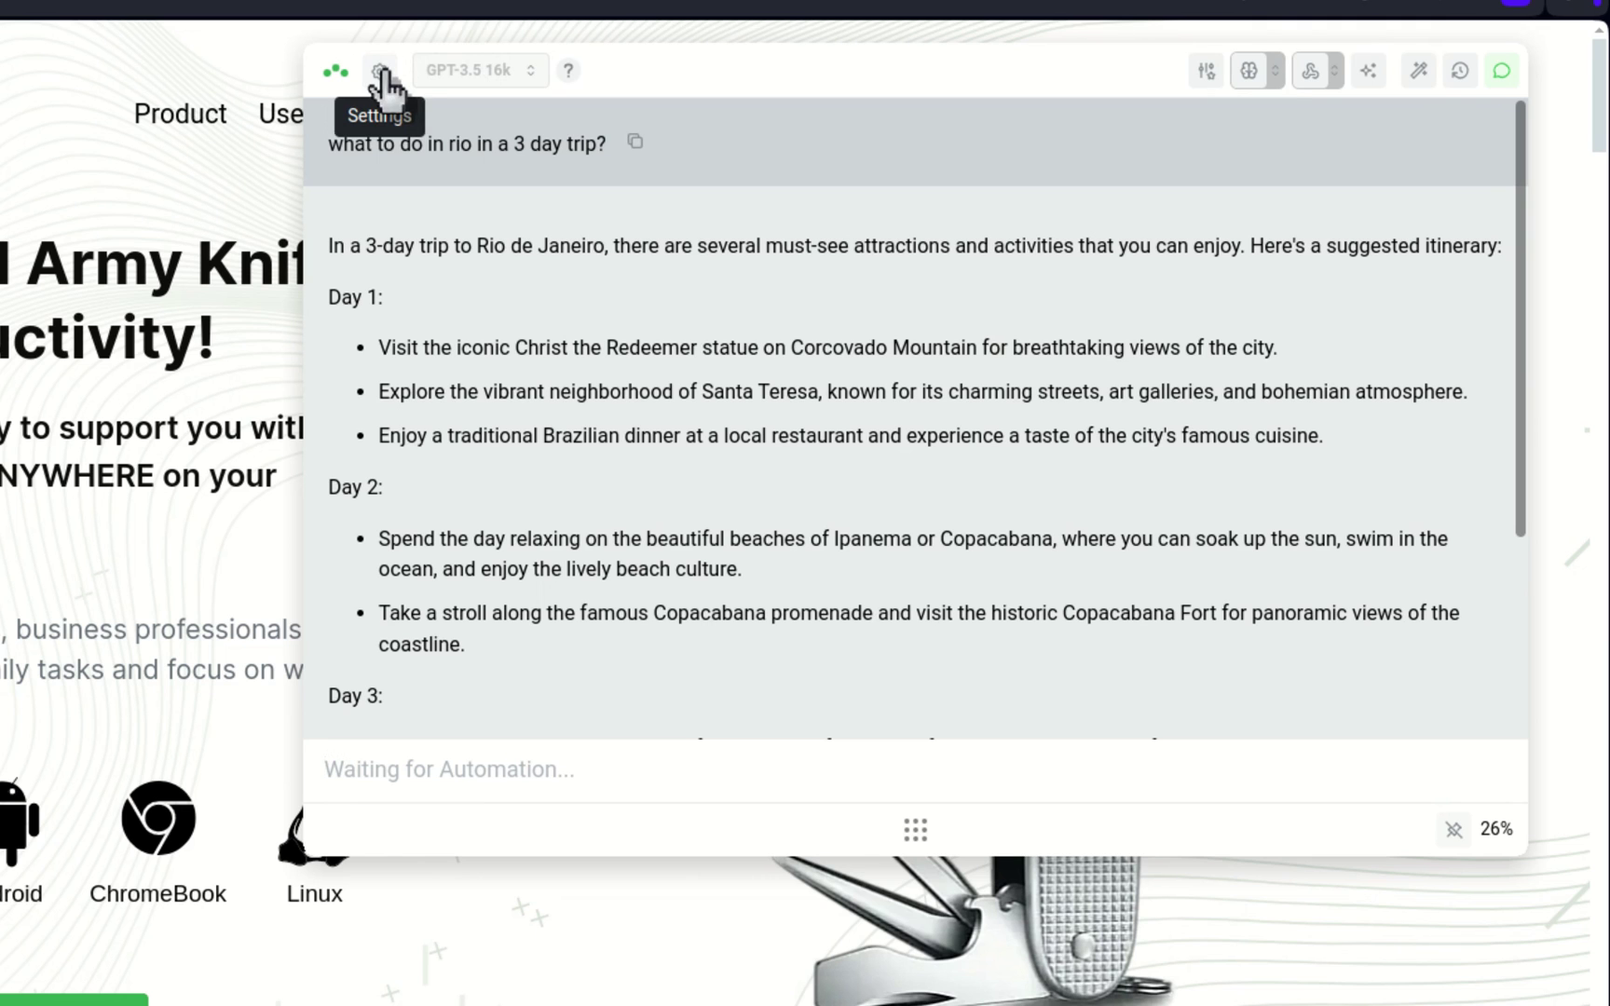
Step: Switch the chat's model from the model dropdown to Auto Select
{"action": "left_click", "coordinate": [494, 75]}
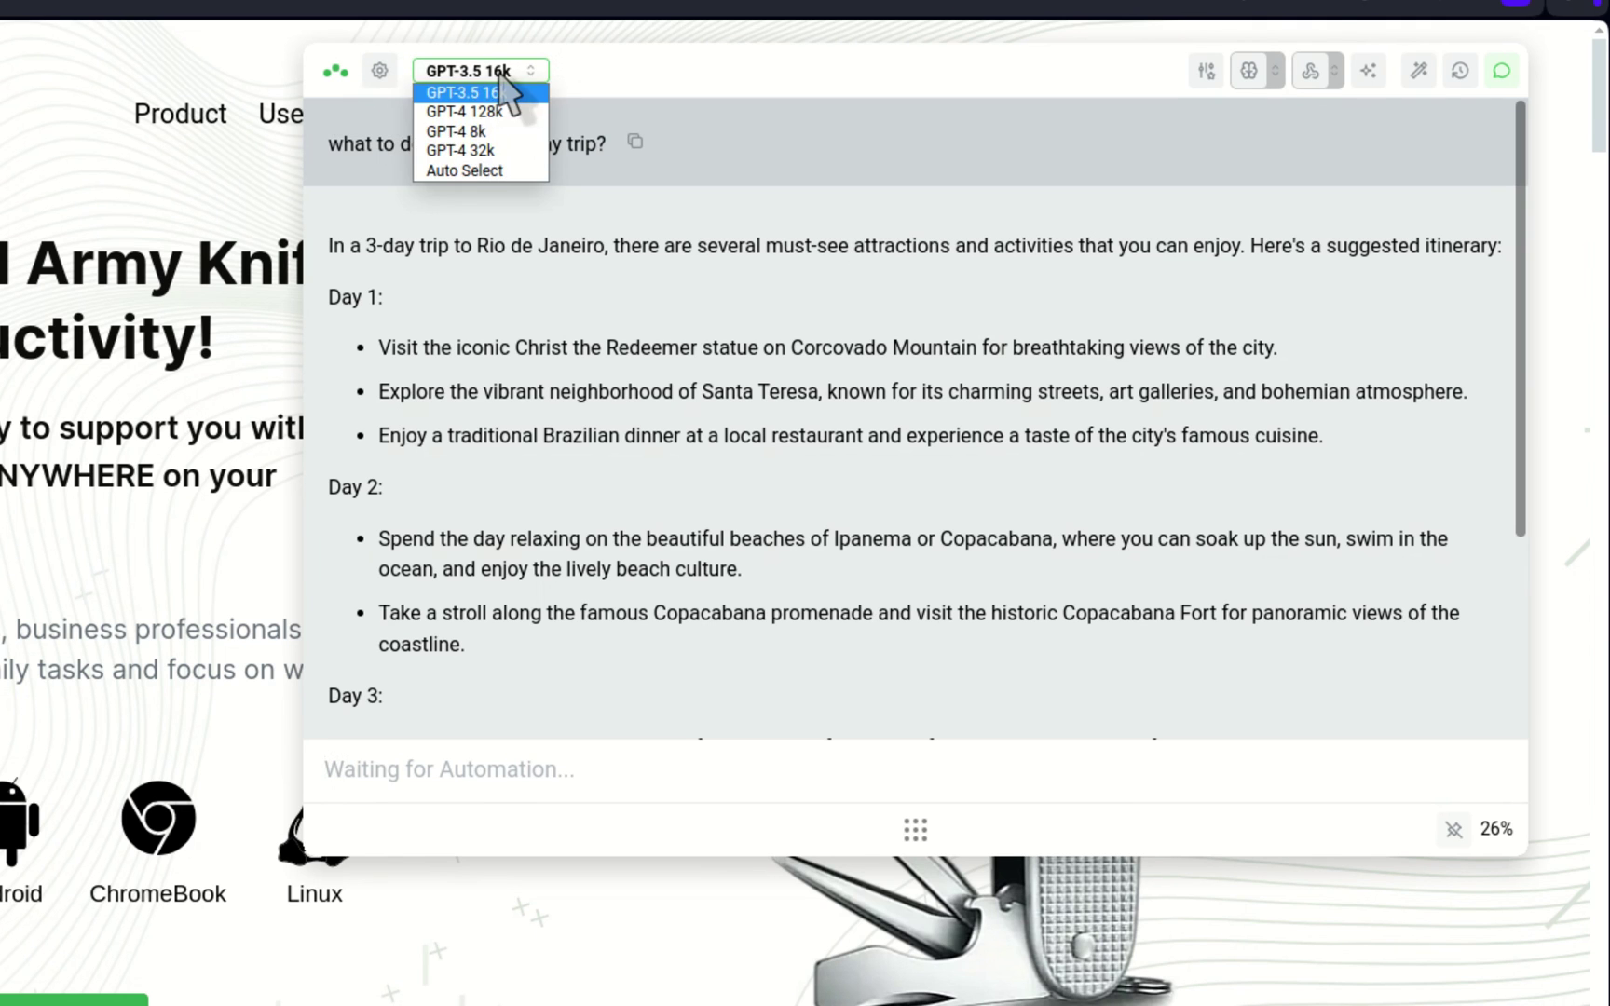
{"action": "left_click", "coordinate": [466, 171]}
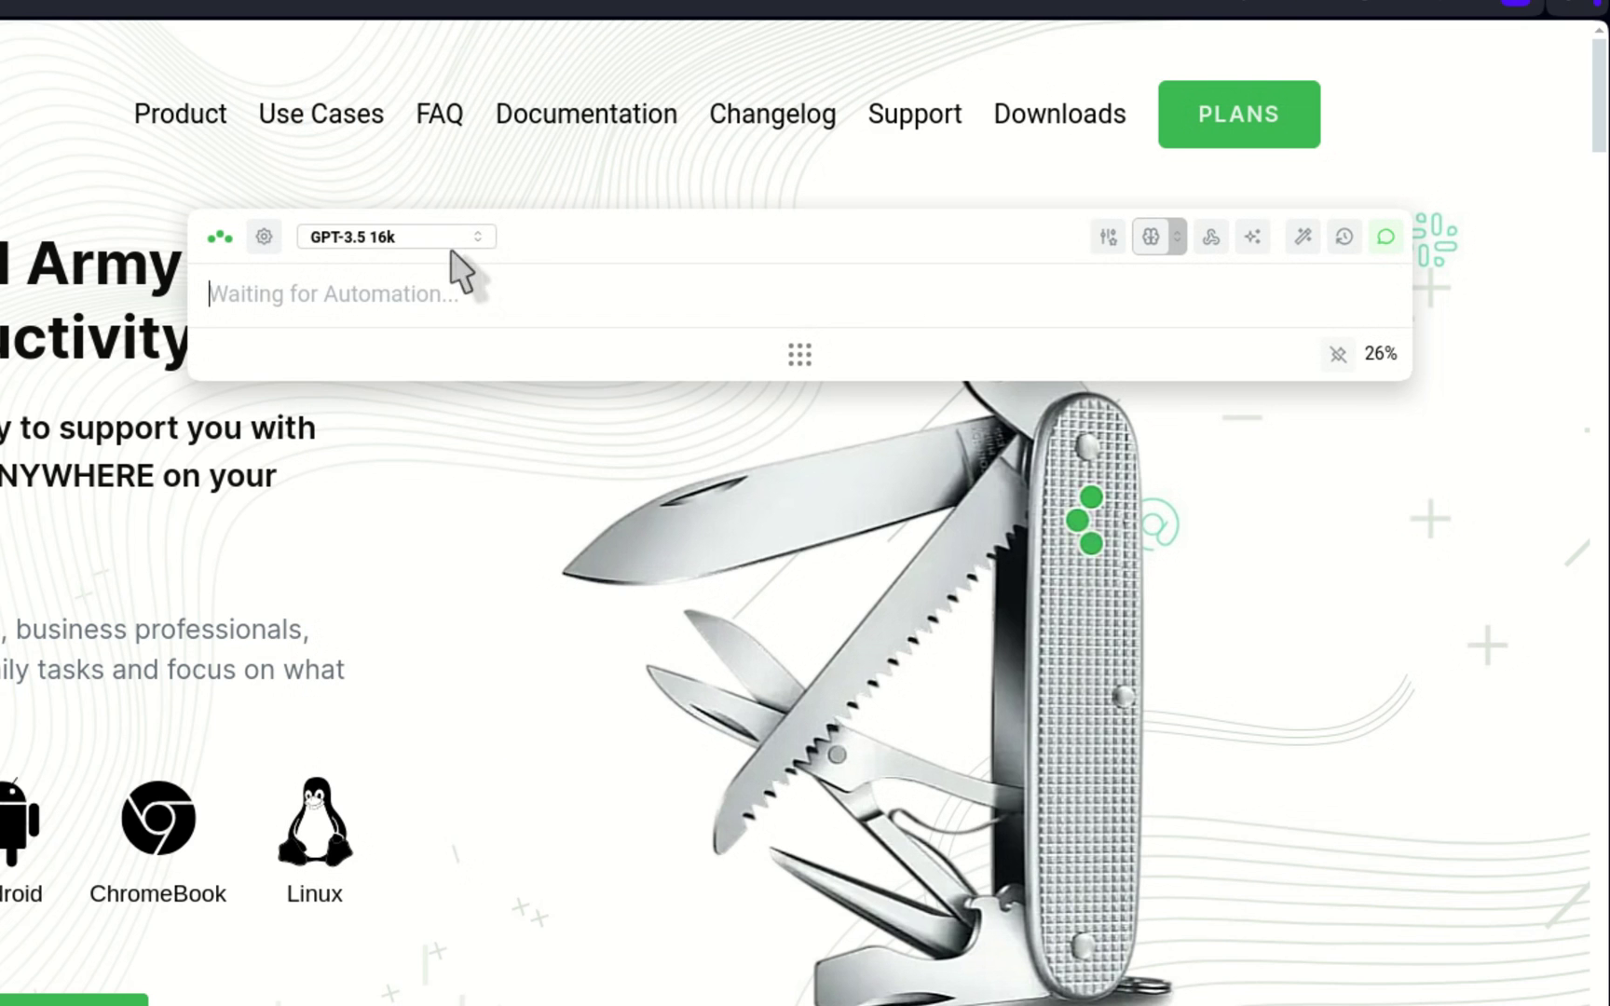
Step: Pick Toppy M 7B 32k as the model and disable Chat Mode, leaving the prompt box focused
{"action": "left_click", "coordinate": [436, 240]}
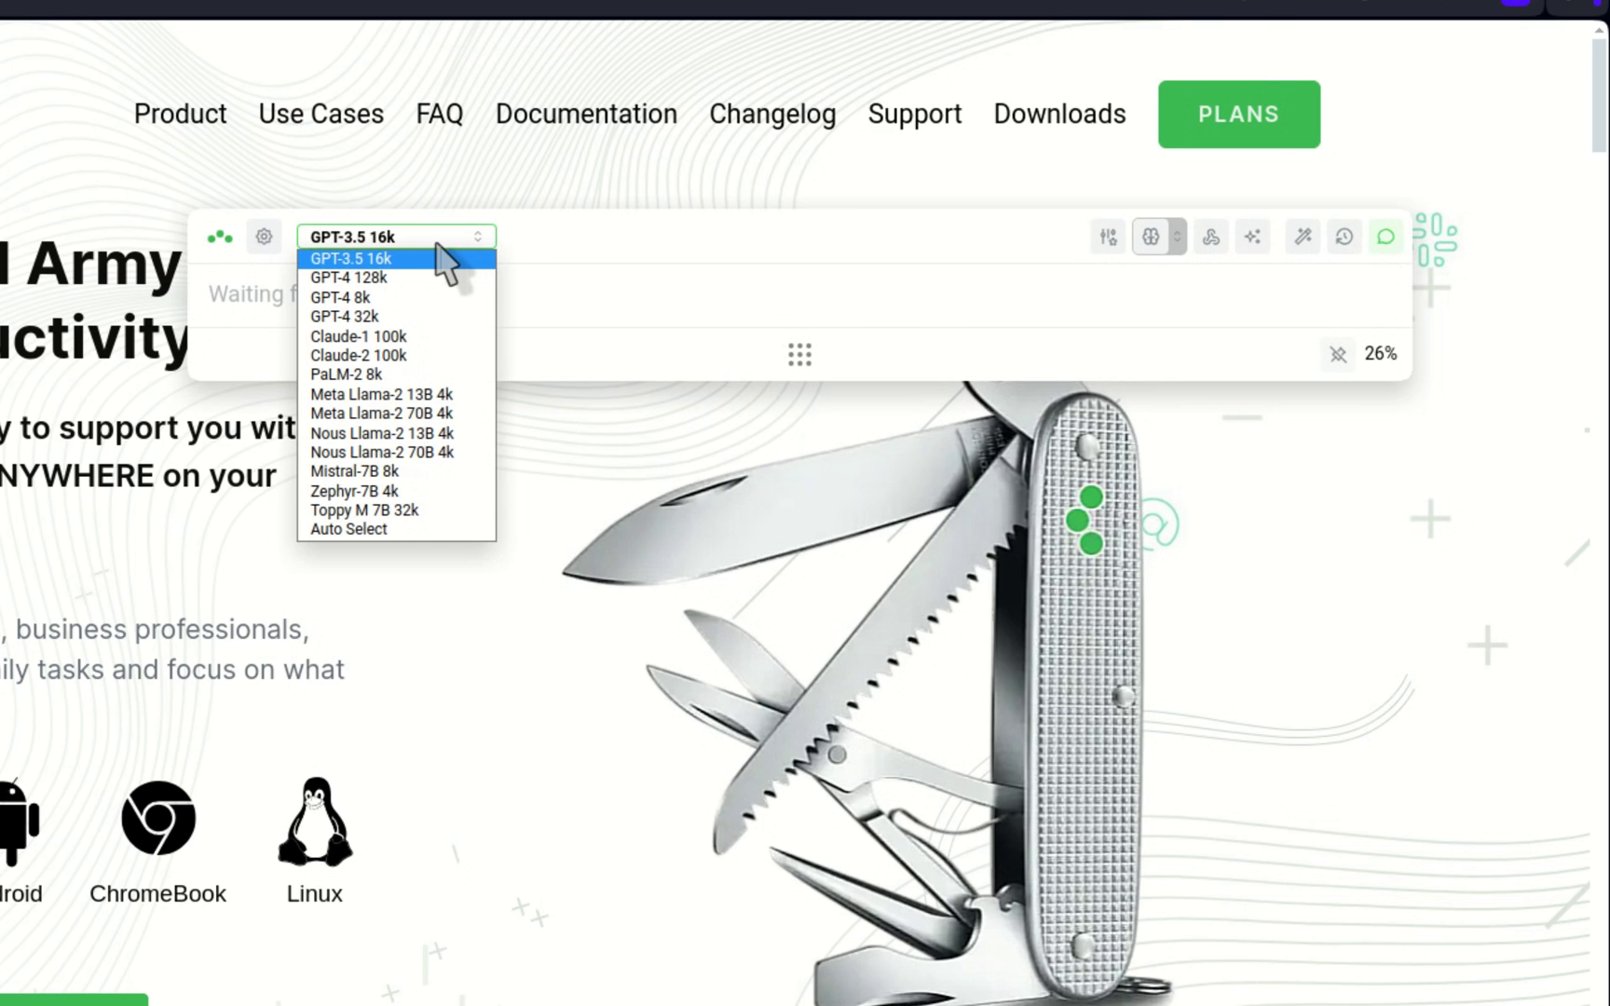
{"action": "left_click", "coordinate": [422, 512]}
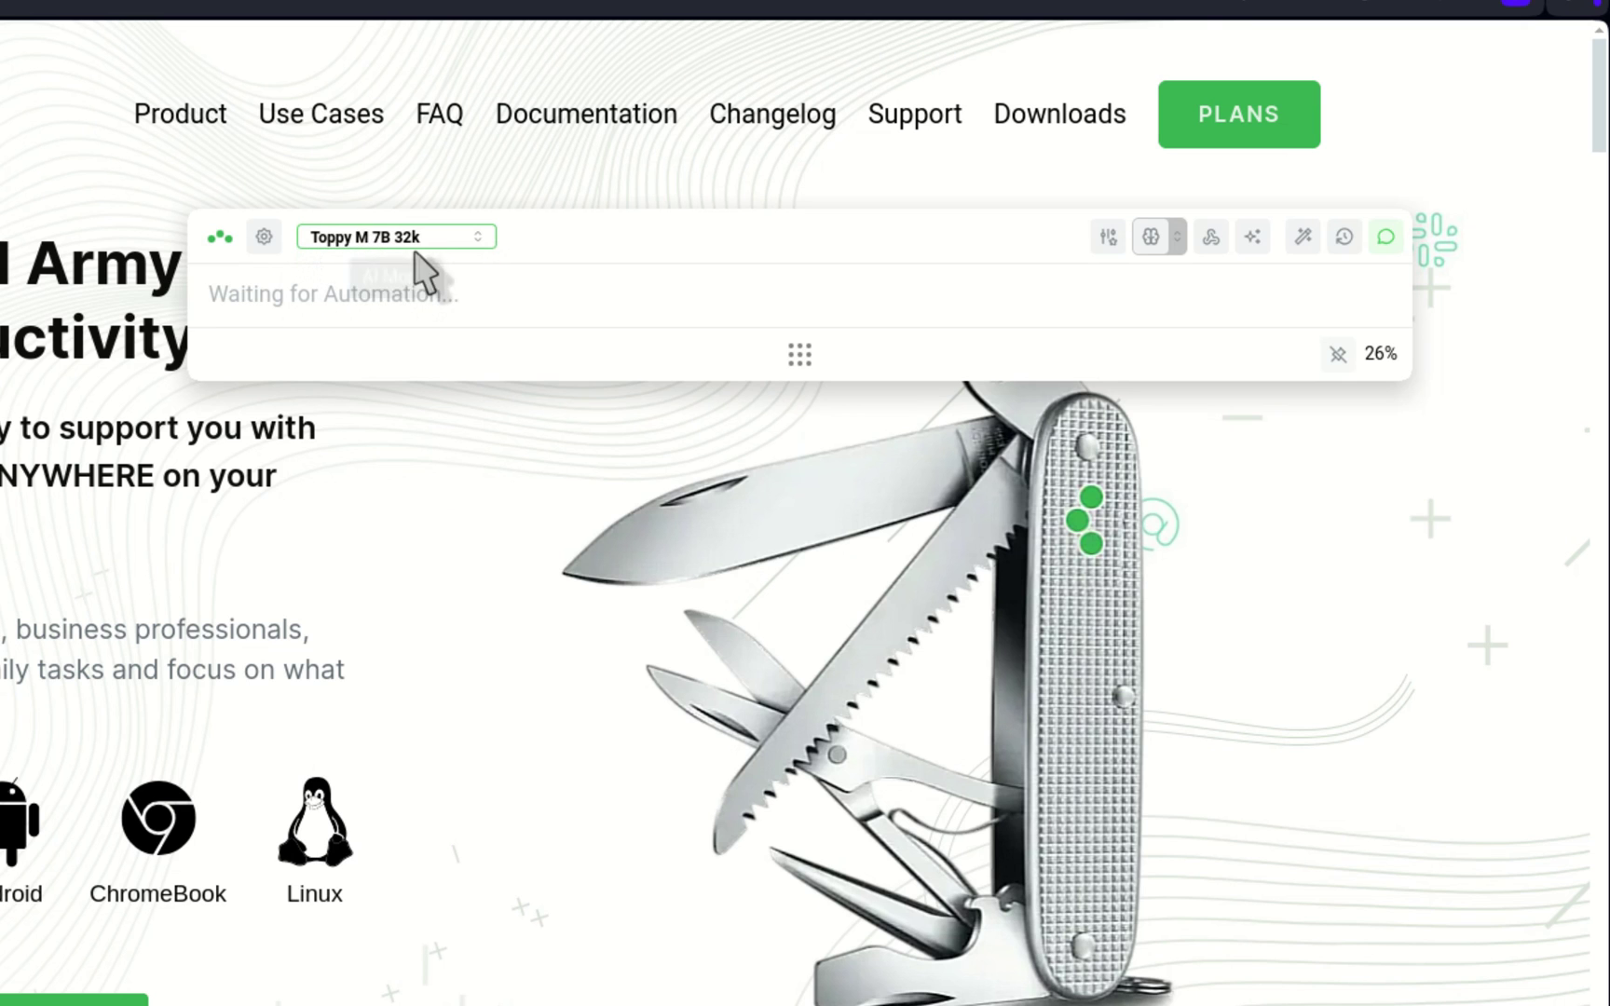
{"action": "left_click", "coordinate": [564, 307]}
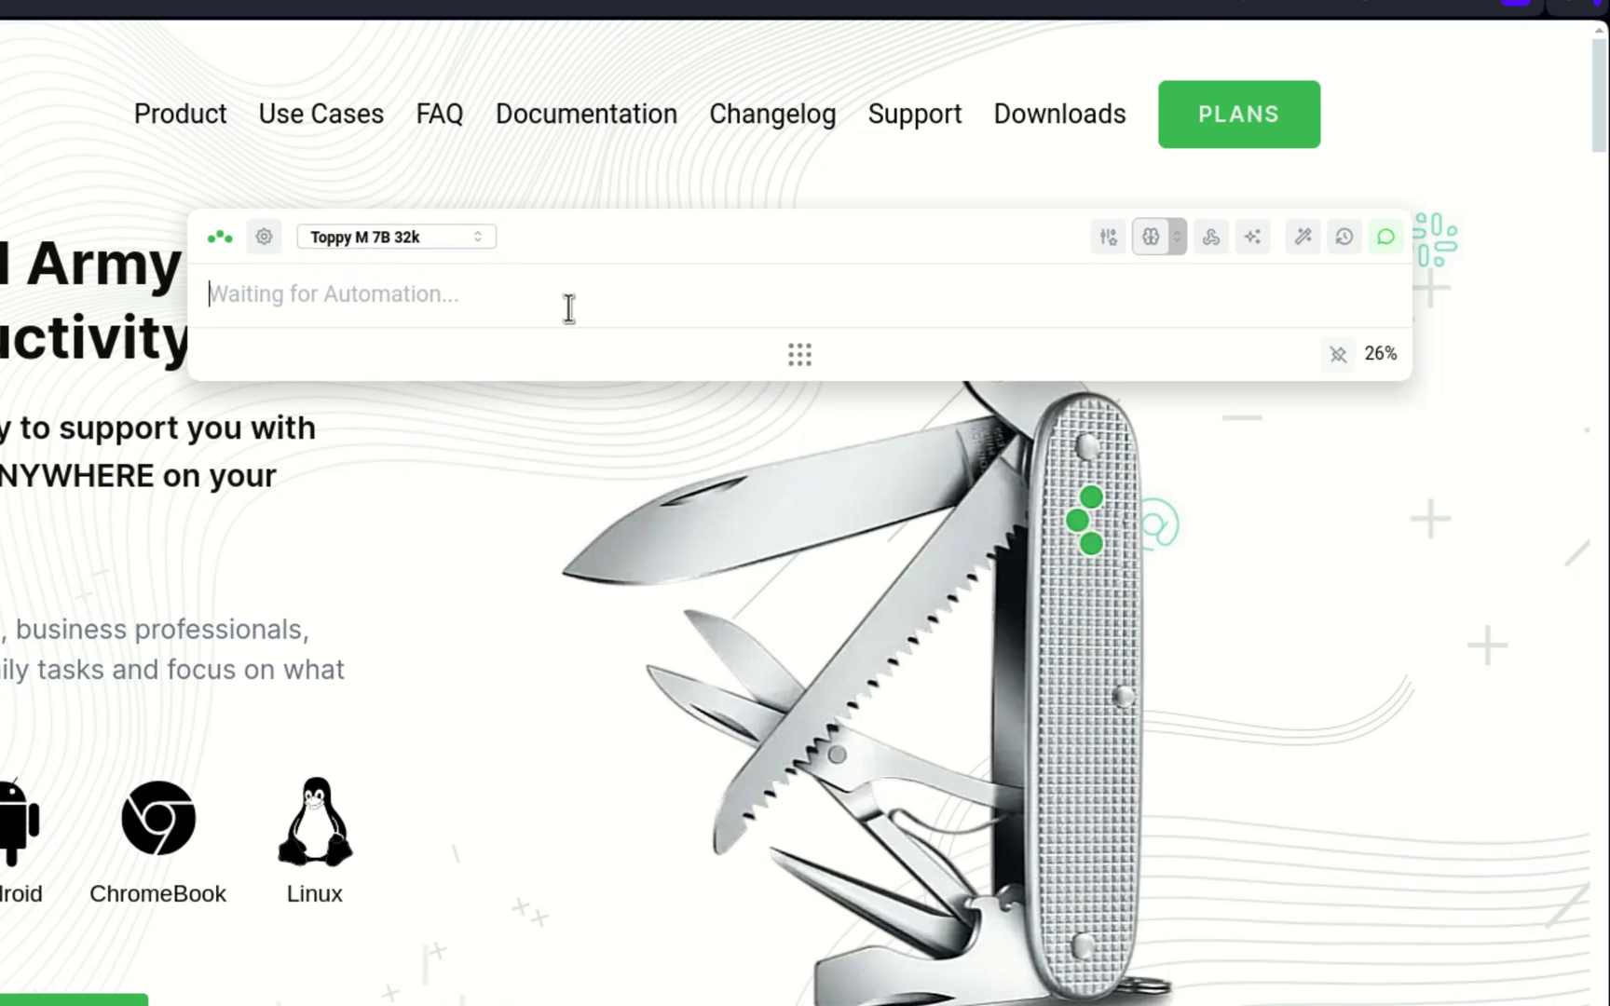
{"action": "left_click", "coordinate": [1385, 239]}
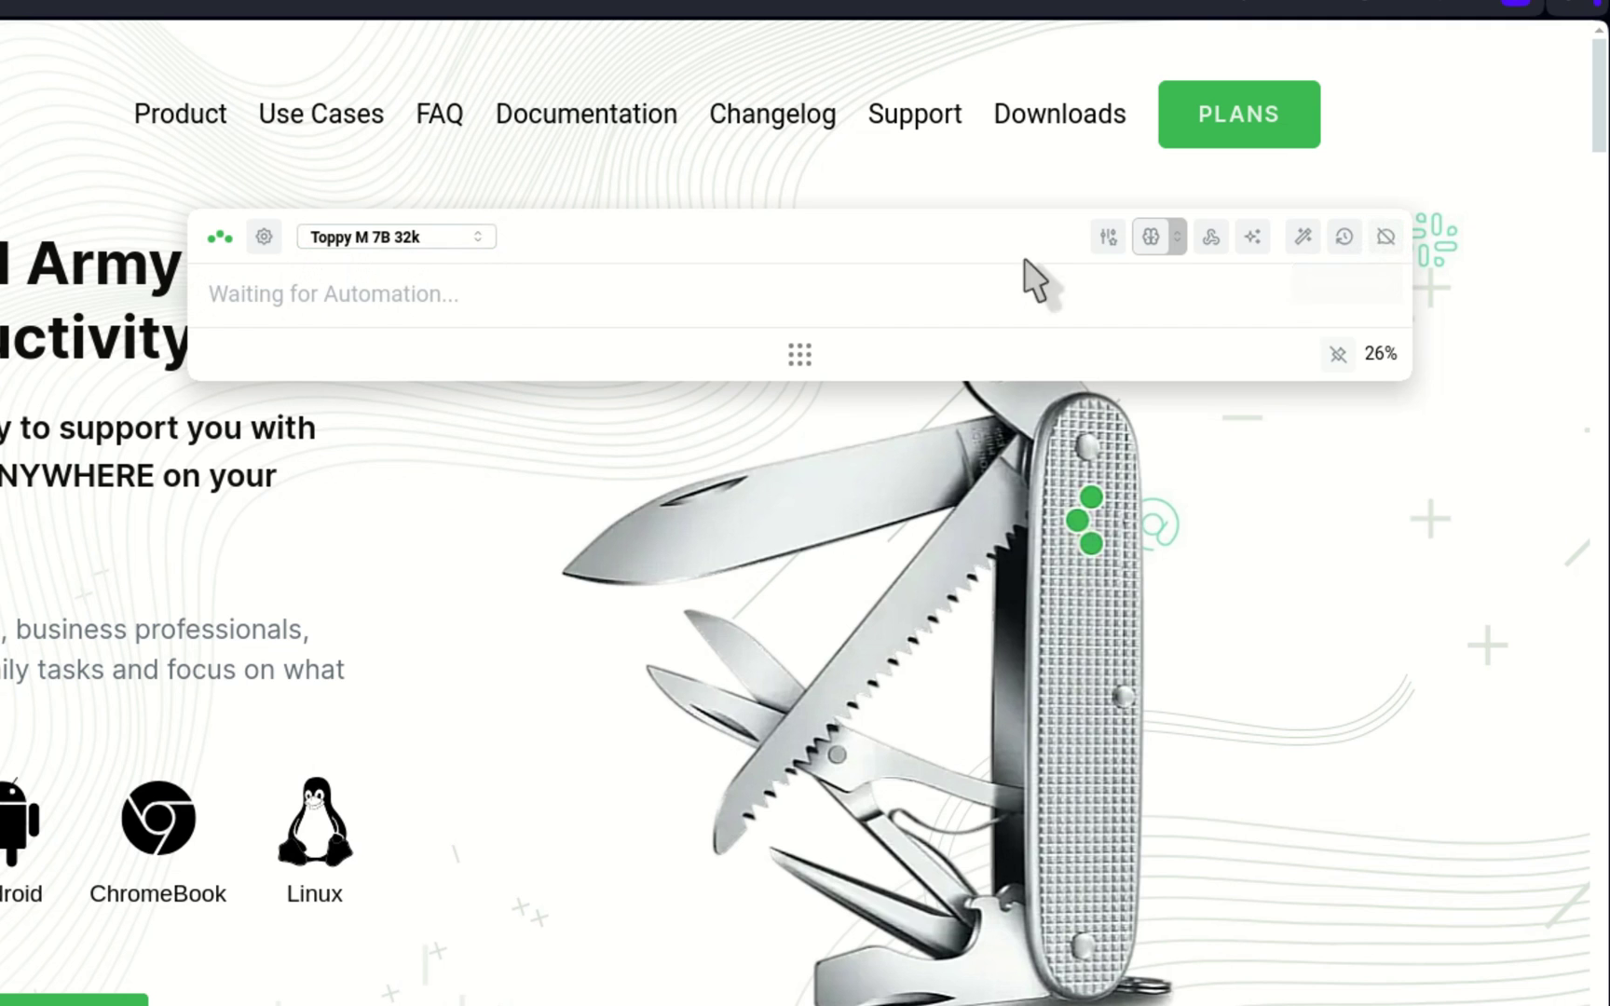
{"action": "left_click", "coordinate": [295, 300]}
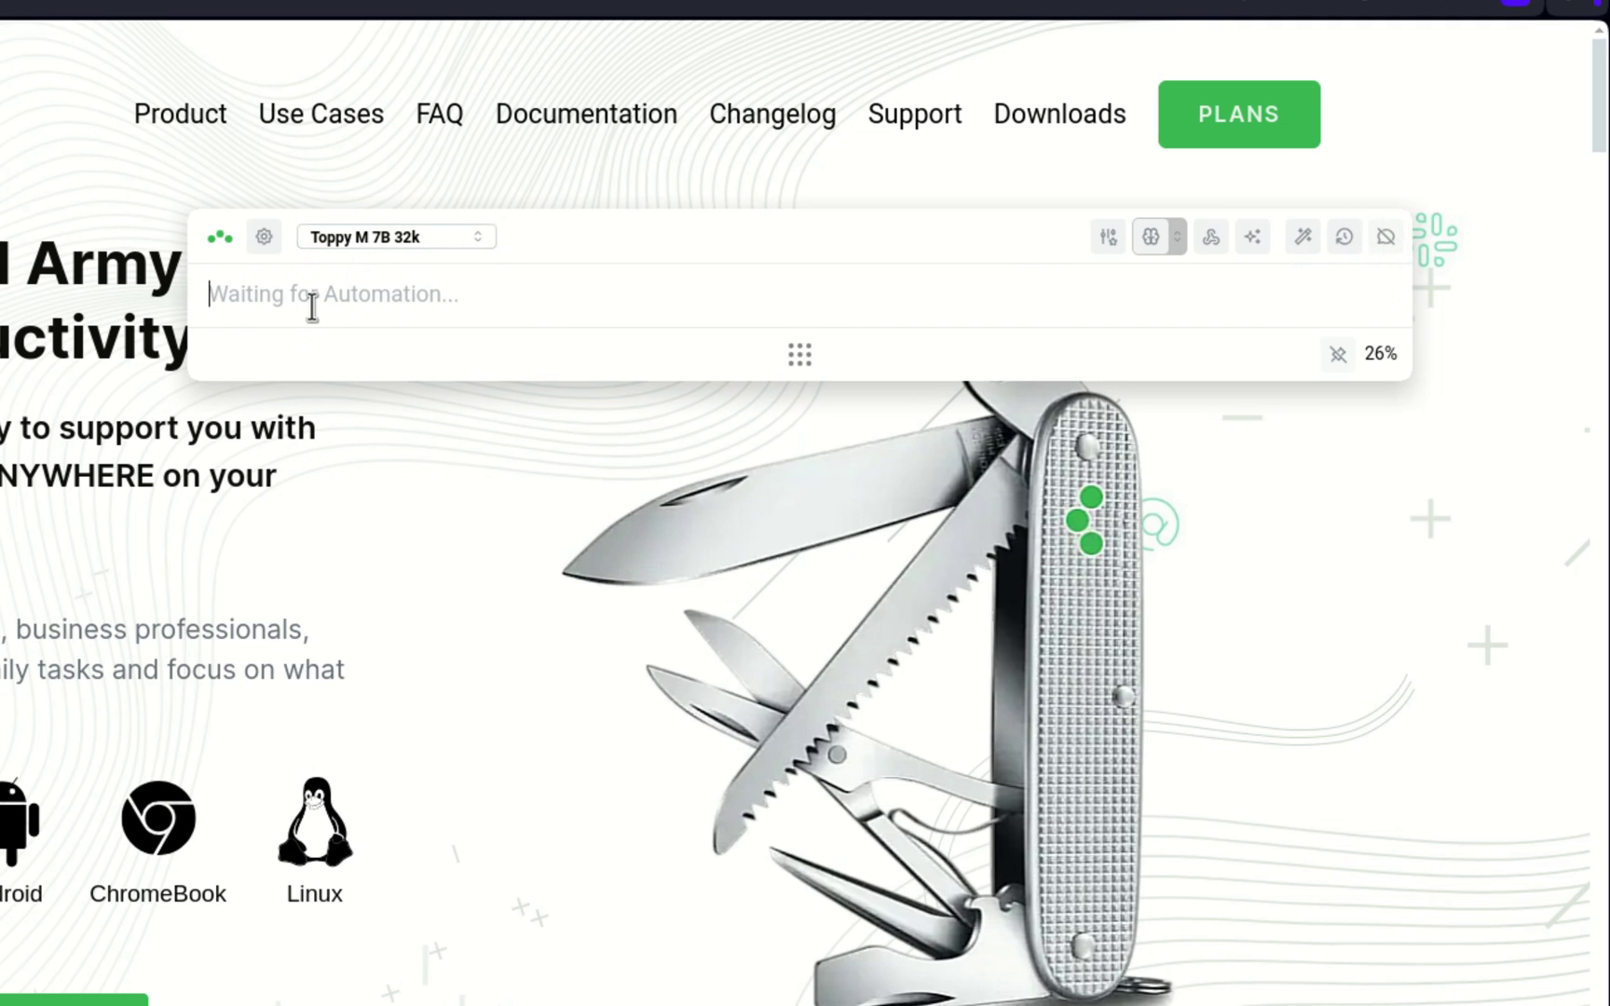